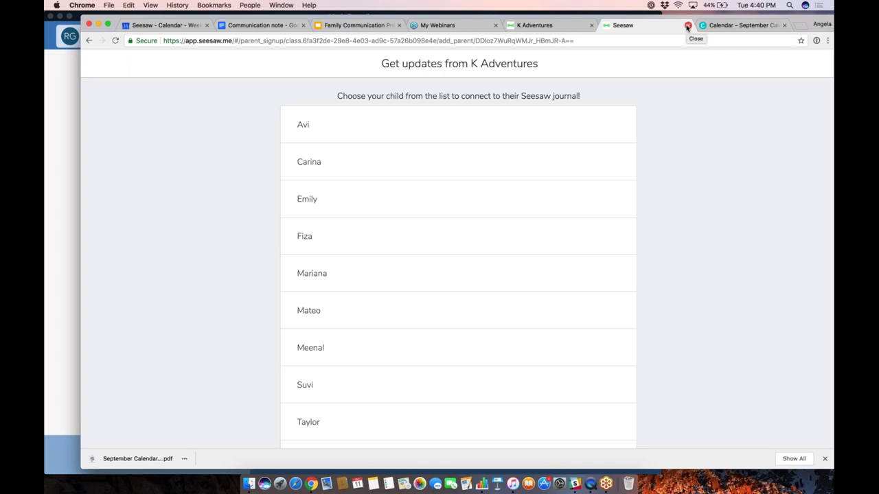
Step: Close the K Adventures parent sign-up page and dismiss the Invite Parents & Families dialog
left_click(687, 26)
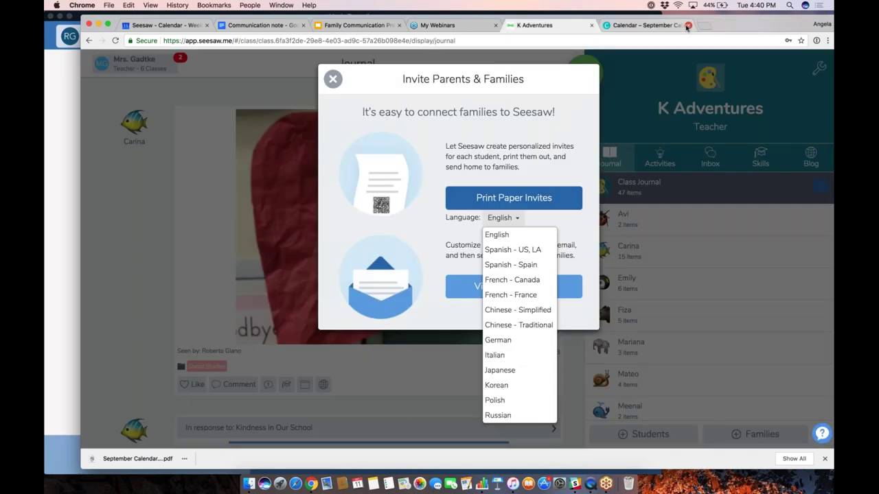
left_click(332, 80)
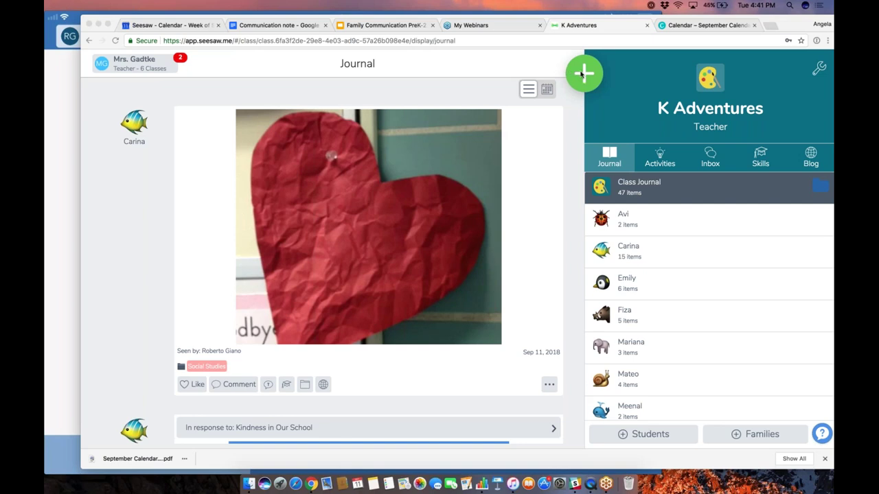
Step: Open the K Adventures class settings and find the Families section
left_click(819, 70)
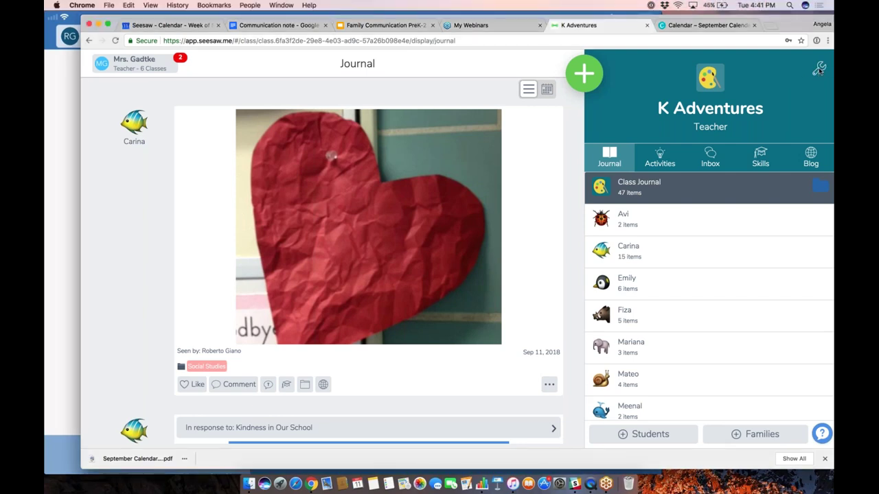
left_click(818, 70)
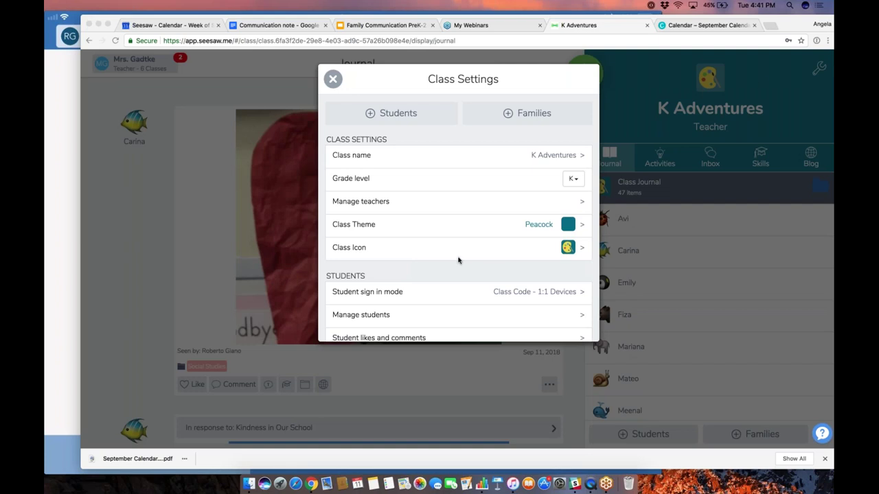
scroll(458, 261, "down", 1)
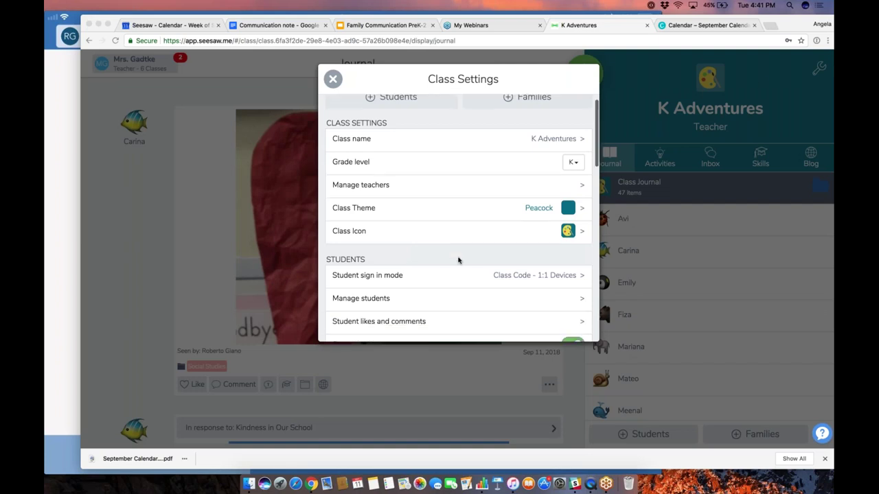
scroll(457, 260, "down", 8)
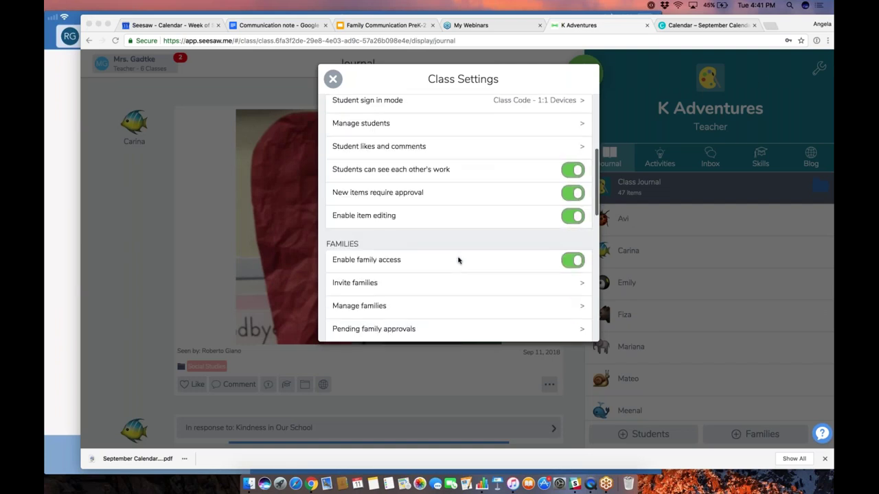
scroll(457, 260, "down", 1)
scroll(458, 260, "down", 1)
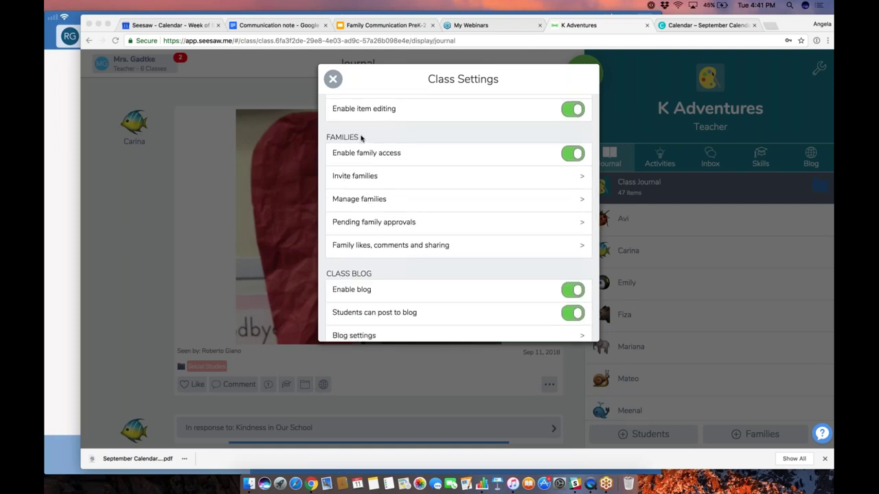
left_click(337, 138)
double_click(335, 137)
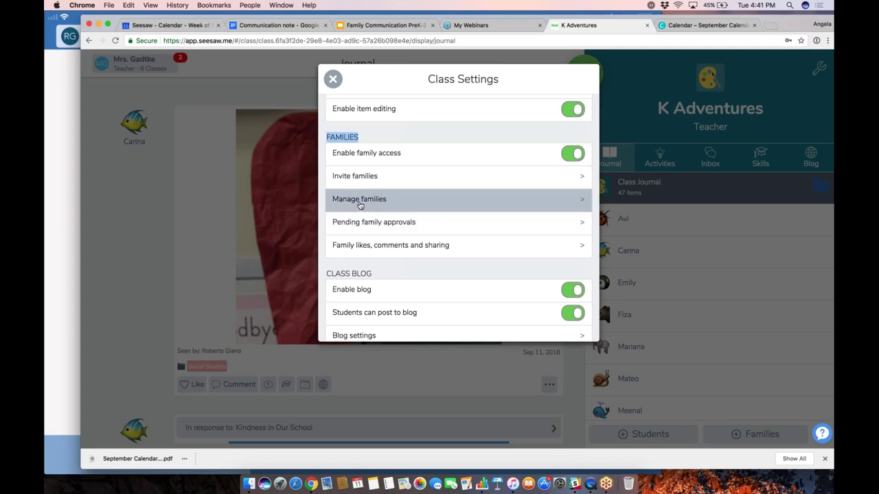
Step: Examine in Manage Families which students have connected families and which have none, and return to the class journal
left_click(574, 202)
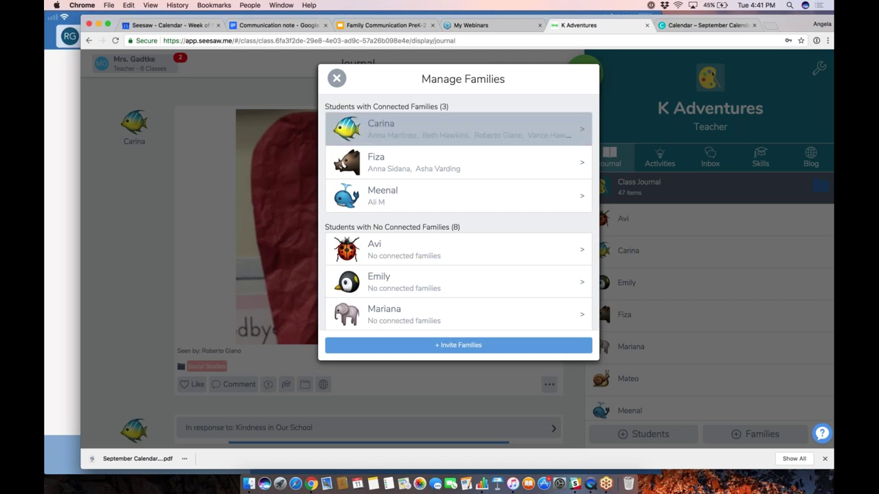
scroll(431, 242, "down", 1)
scroll(432, 242, "down", 5)
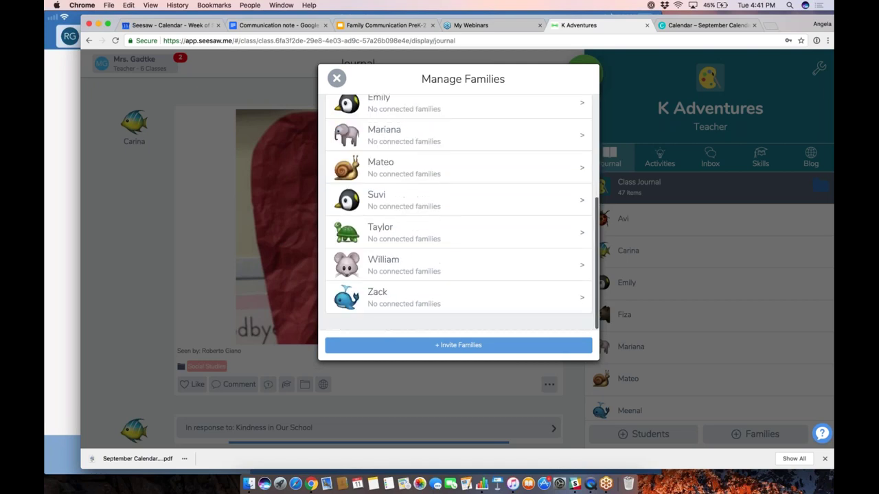
scroll(432, 242, "up", 5)
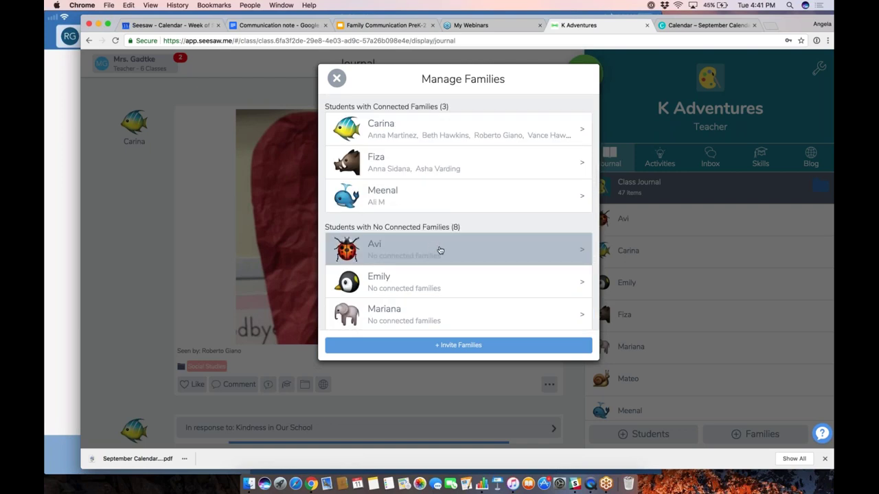
scroll(428, 255, "down", 1)
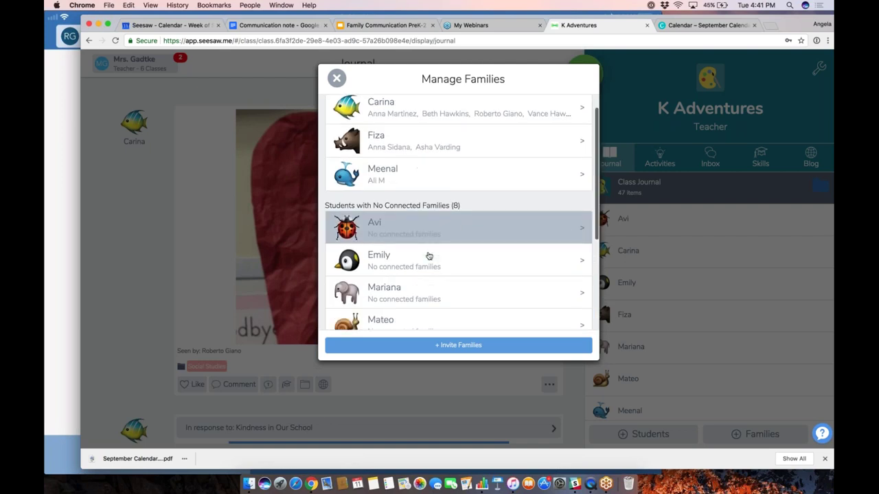
scroll(428, 255, "down", 5)
scroll(428, 255, "up", 3)
scroll(429, 255, "up", 4)
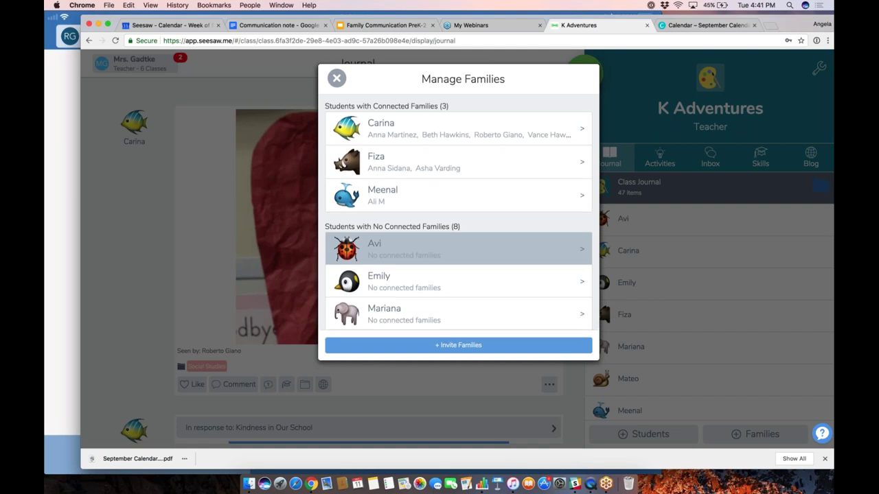
scroll(453, 234, "down", 3)
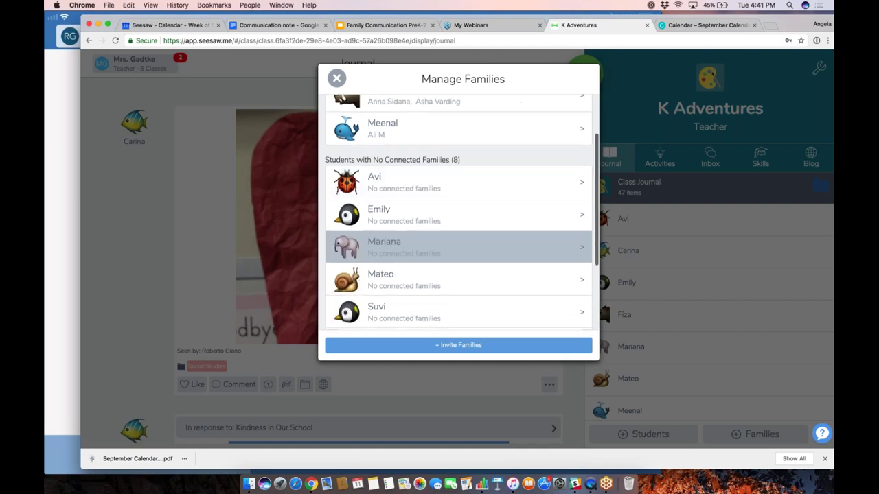
scroll(439, 275, "down", 3)
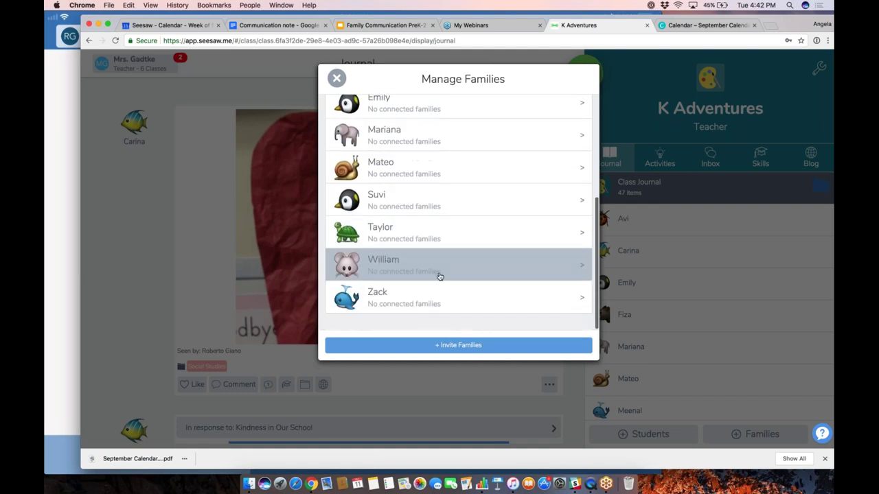
scroll(439, 275, "up", 2)
scroll(445, 288, "up", 4)
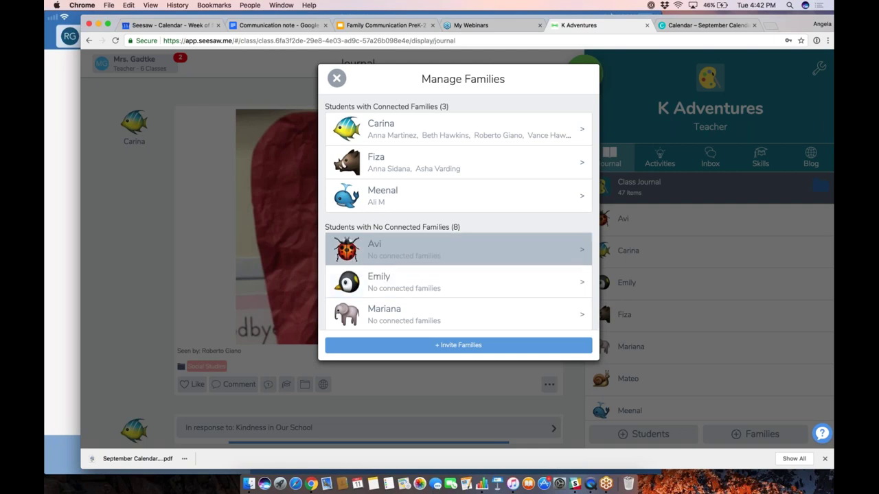
left_click(336, 79)
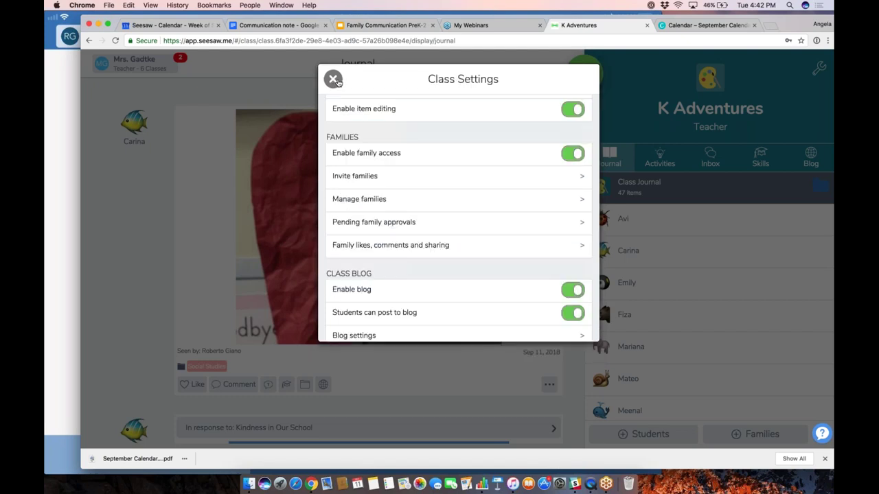
left_click(333, 79)
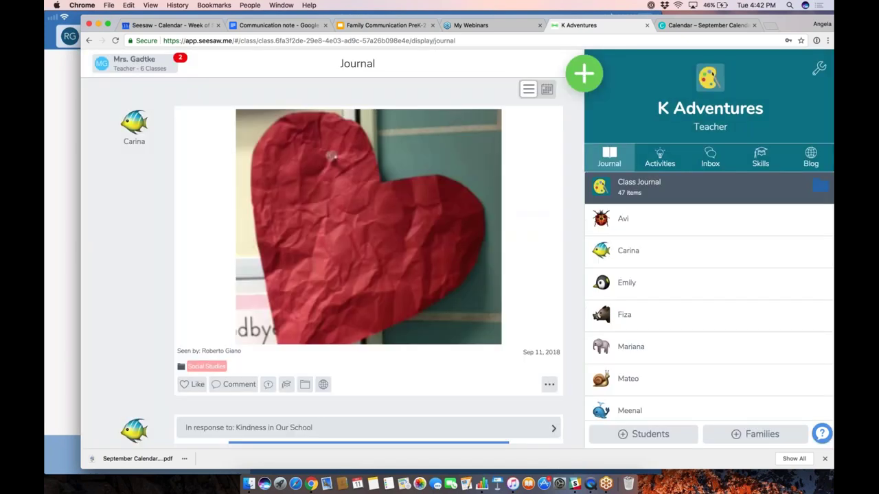
Step: Switch to the Family Communication presentation in Google Slides and advance through the family invite slides to Time-Saving Communication Ideas
left_click(367, 26)
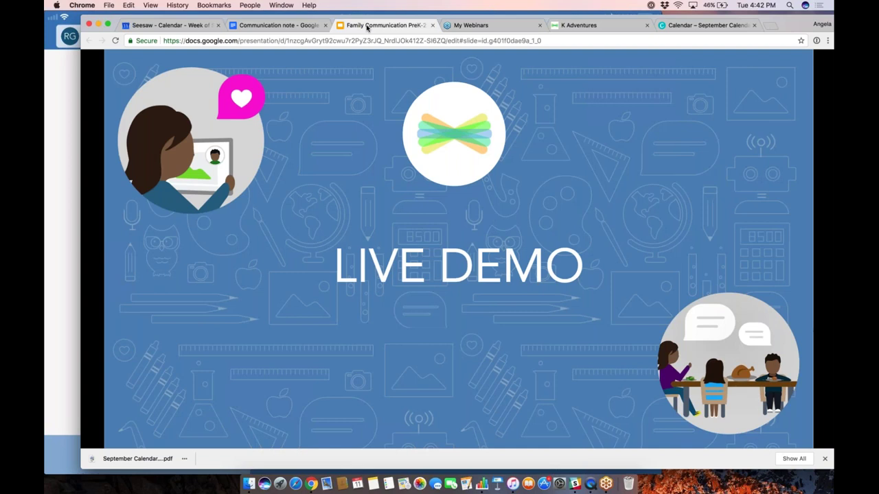
left_click(164, 425)
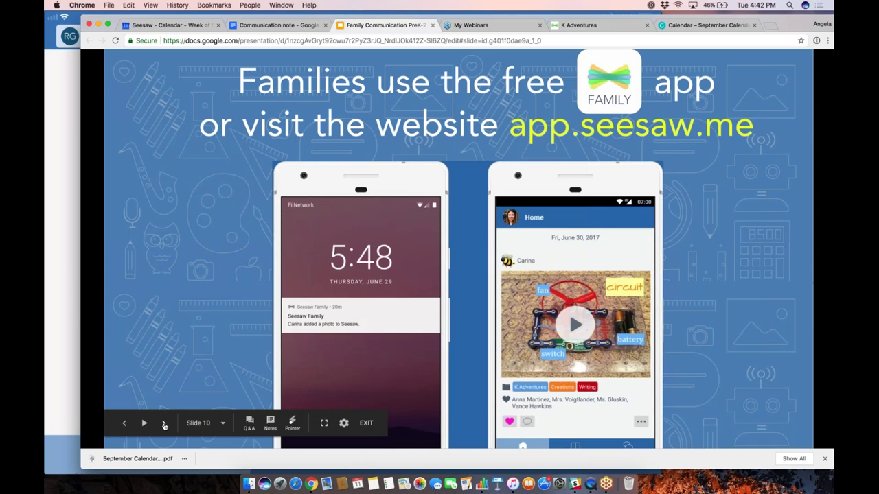
left_click(164, 424)
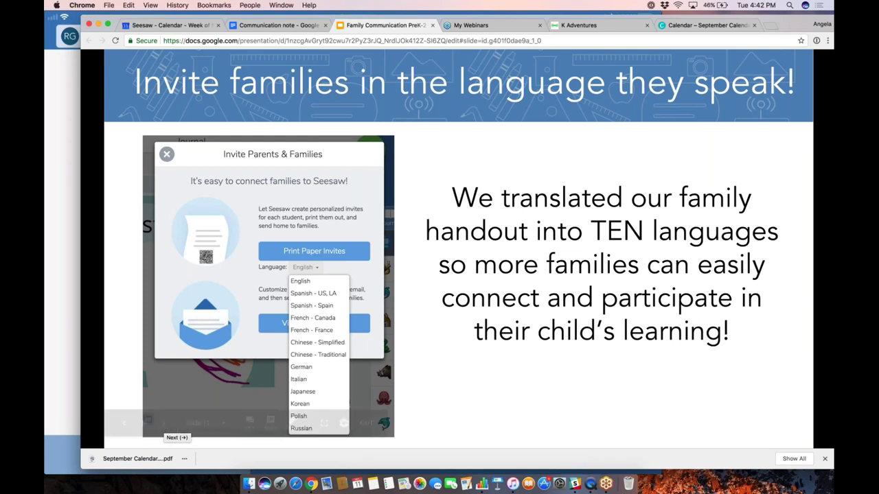
left_click(164, 425)
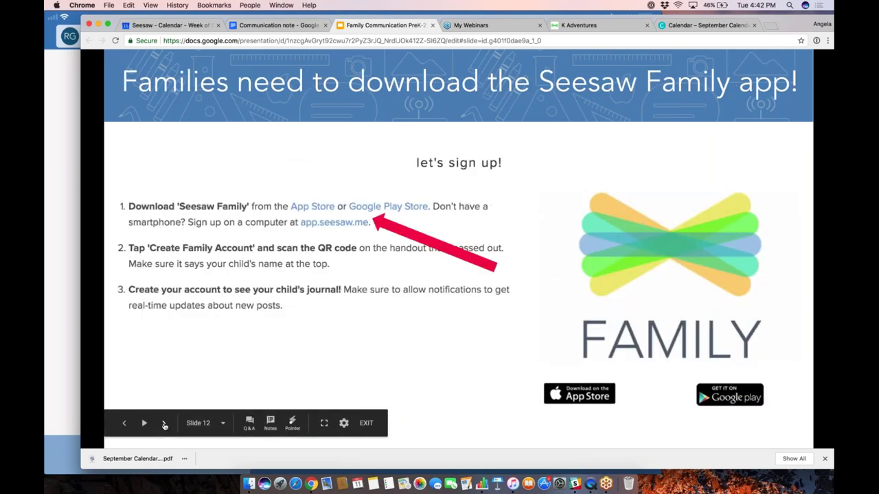
left_click(164, 425)
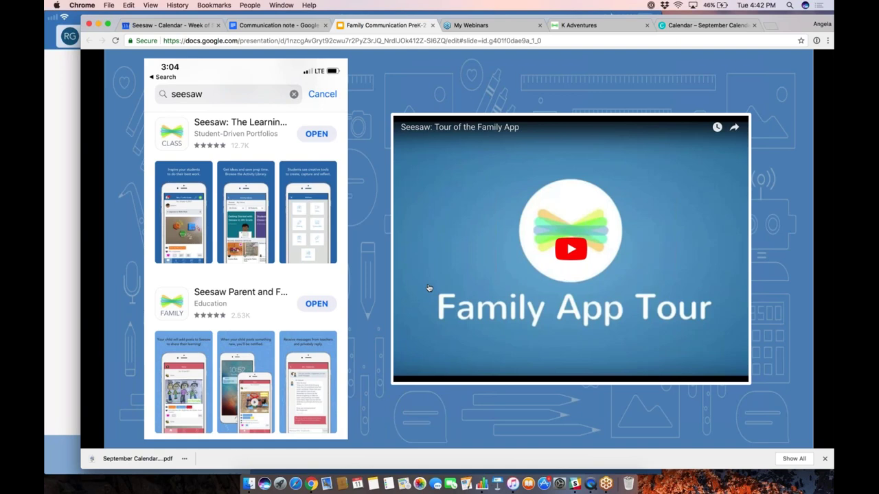
mouse_move(152, 434)
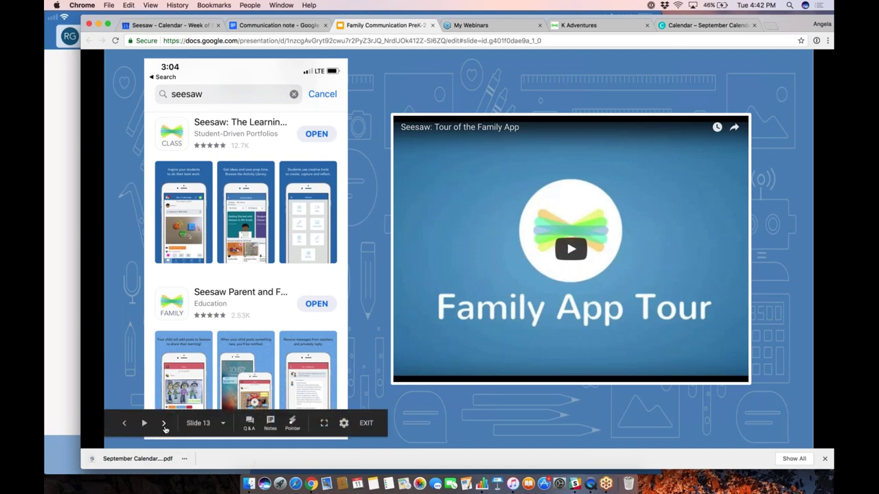
left_click(165, 424)
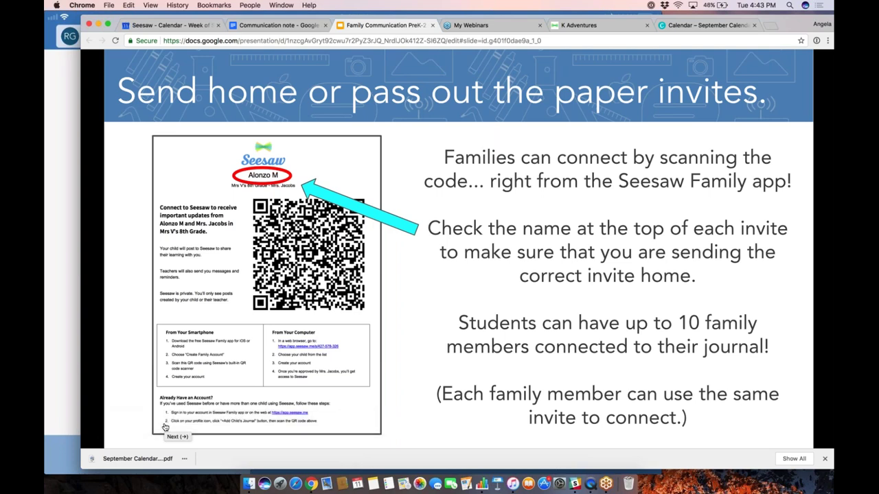
mouse_move(164, 426)
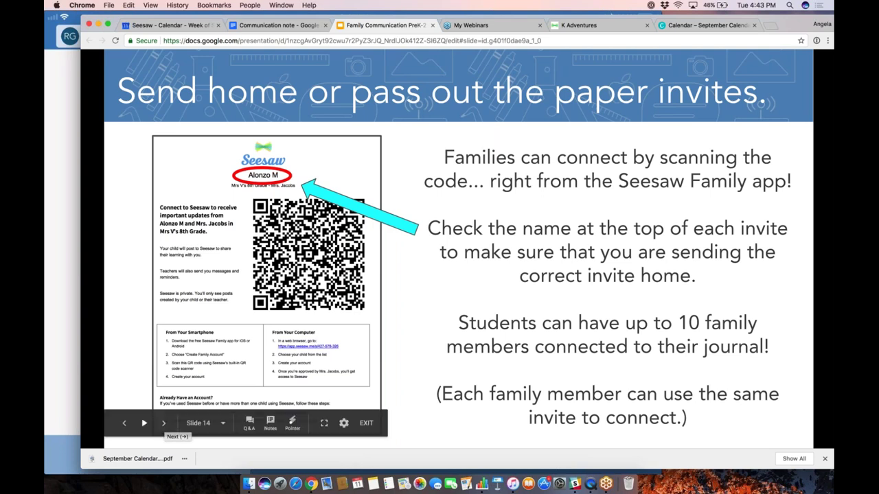
left_click(165, 425)
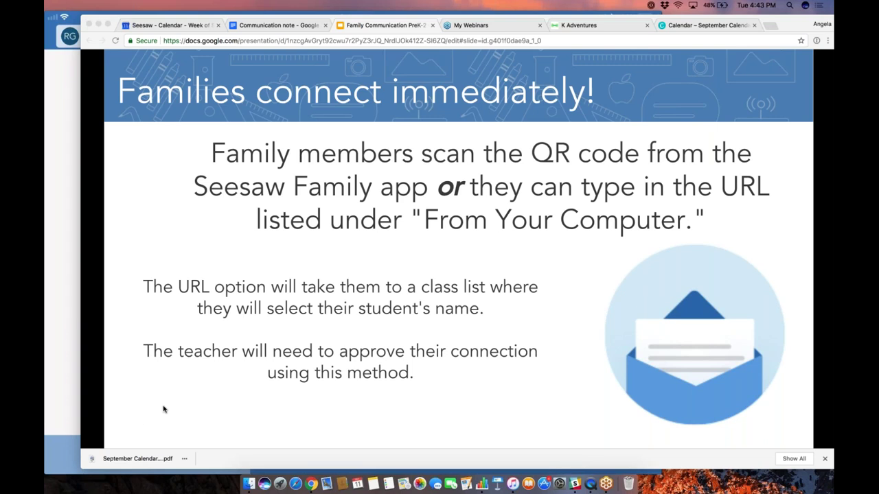
left_click(163, 409)
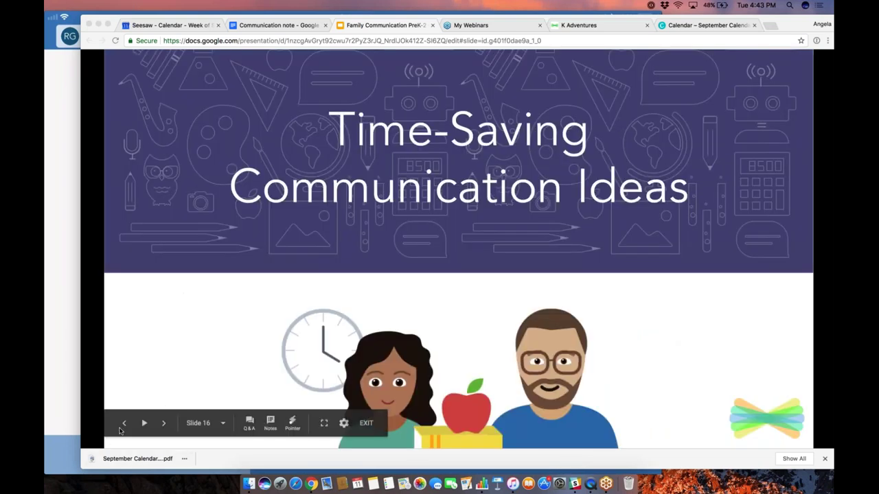
Step: Switch to the mirrored Seesaw Family app in QuickTime Player, look through its Home feed posts, and return to the Chrome presentation
left_click(60, 383)
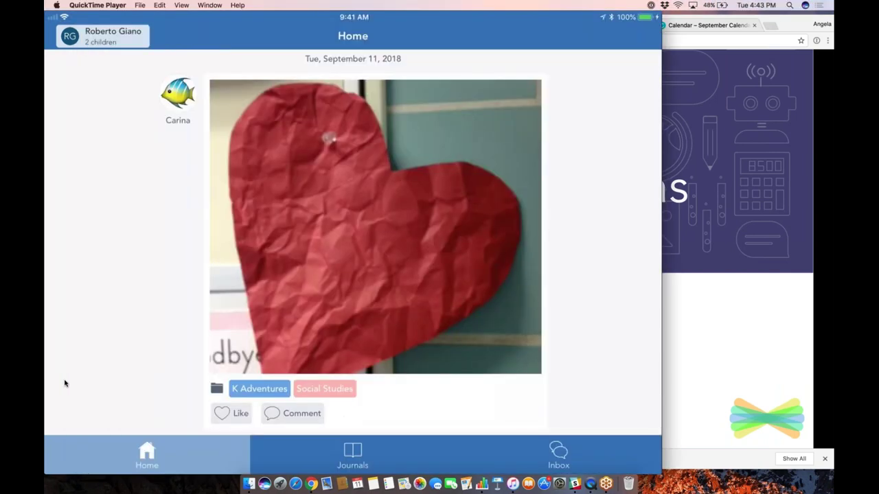
mouse_move(82, 382)
mouse_move(132, 361)
mouse_move(237, 336)
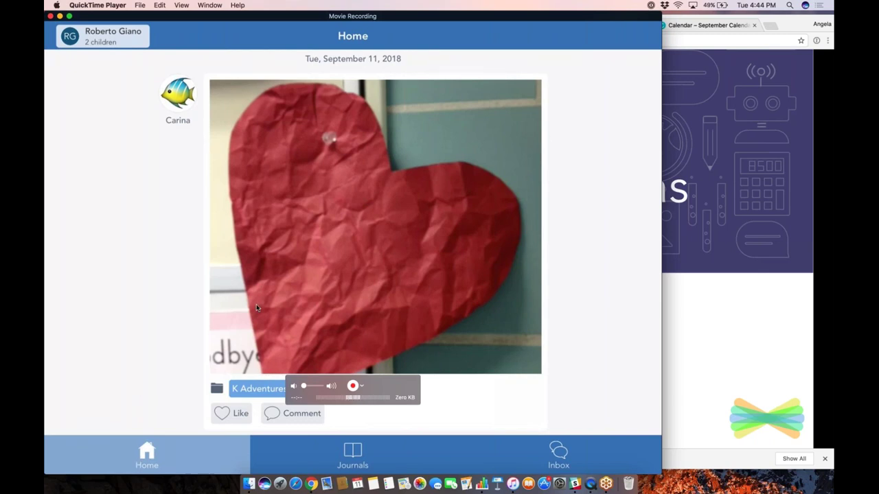
scroll(256, 308, "down", 5)
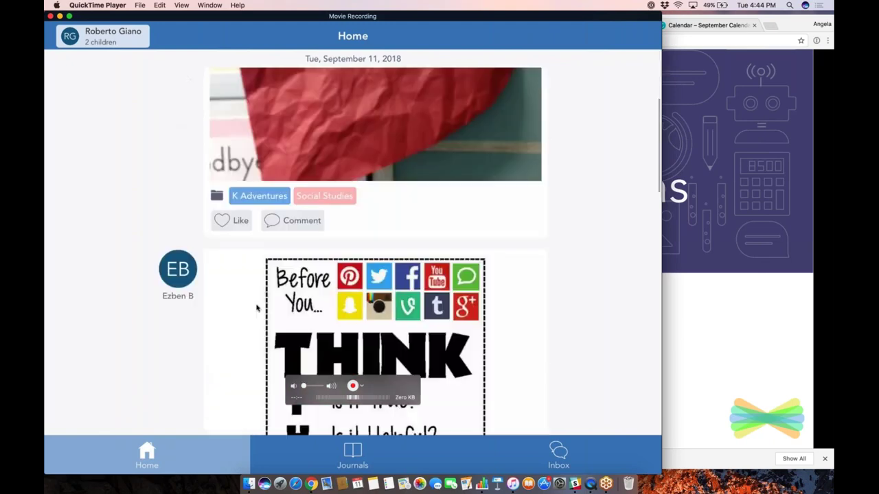
scroll(256, 308, "down", 10)
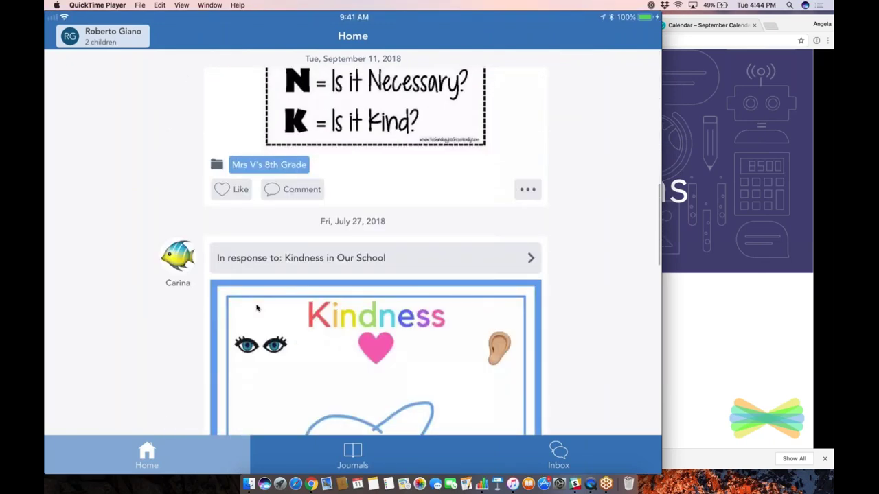
scroll(256, 308, "up", 10)
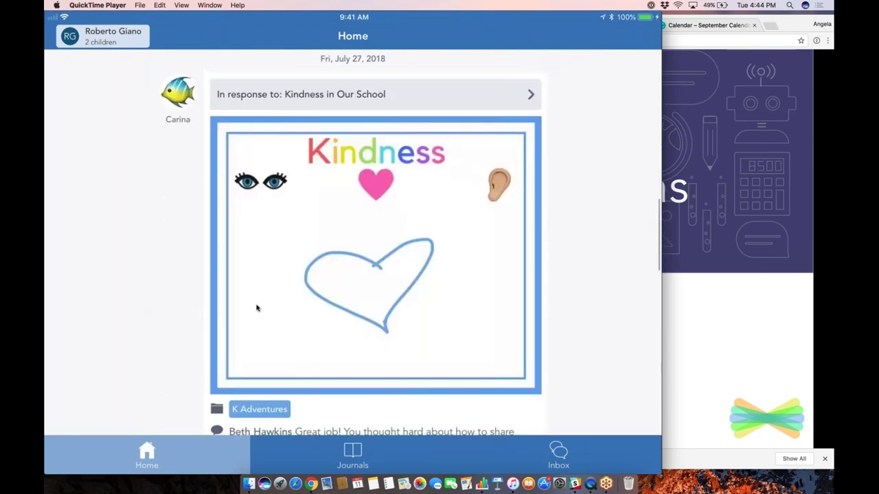
scroll(256, 308, "up", 5)
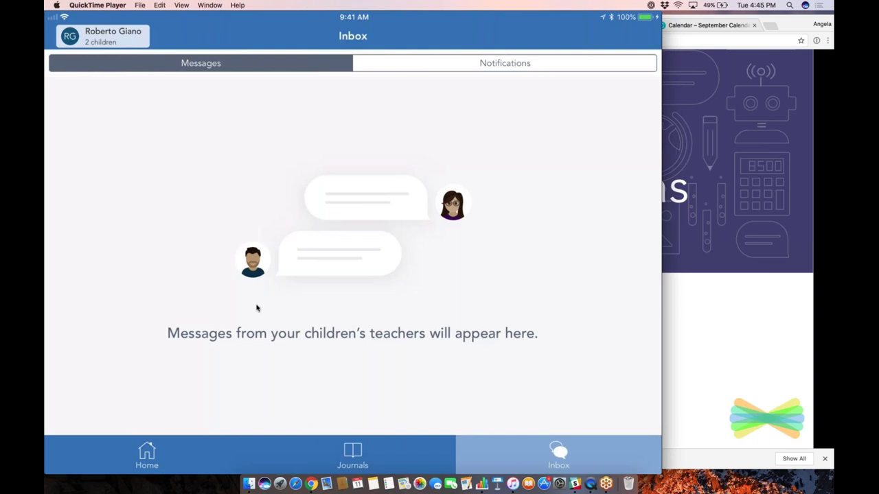
left_click(748, 41)
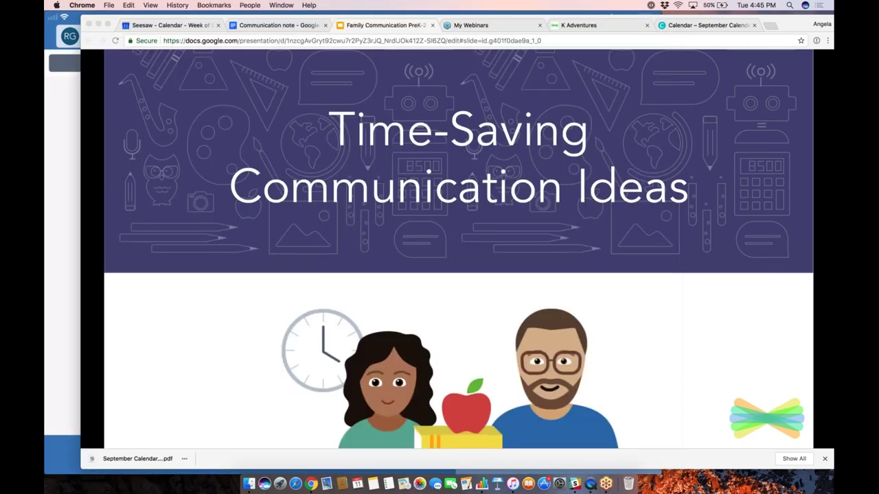
Step: Copy the selected Communication note text from Google Docs into the Seesaw announcement for All Family Members and send it
mouse_move(172, 419)
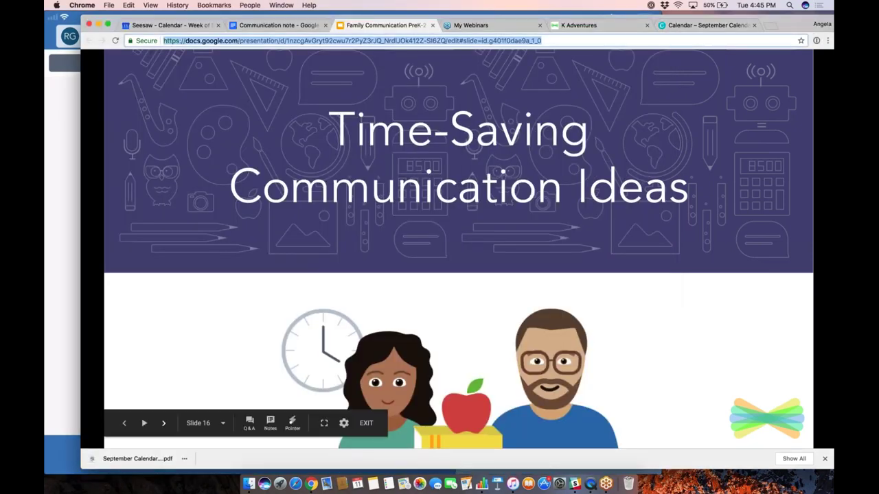
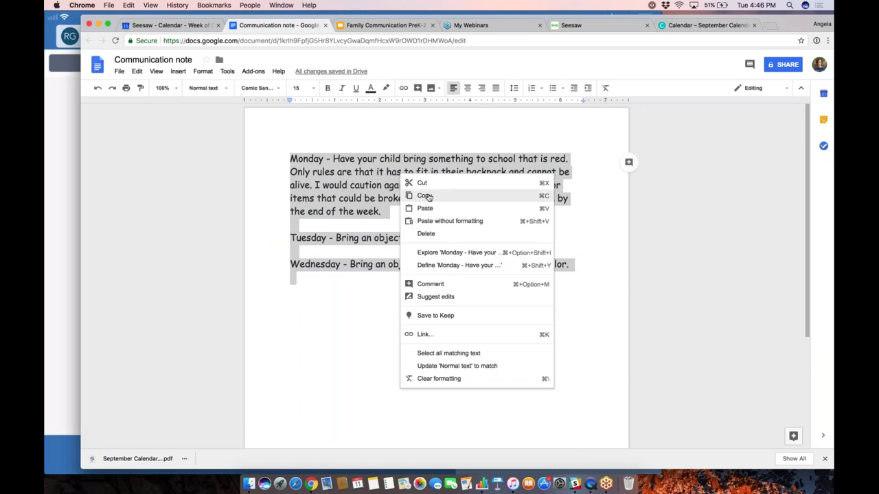
left_click(426, 197)
left_click(571, 26)
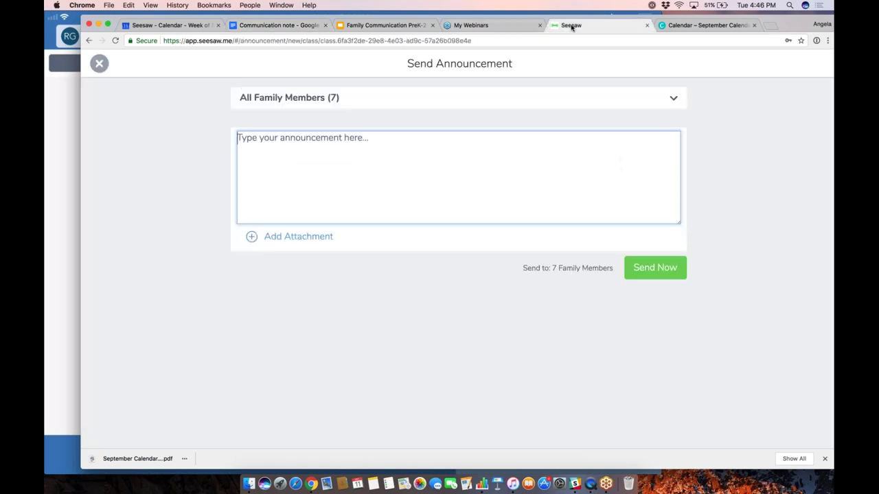
right_click(318, 138)
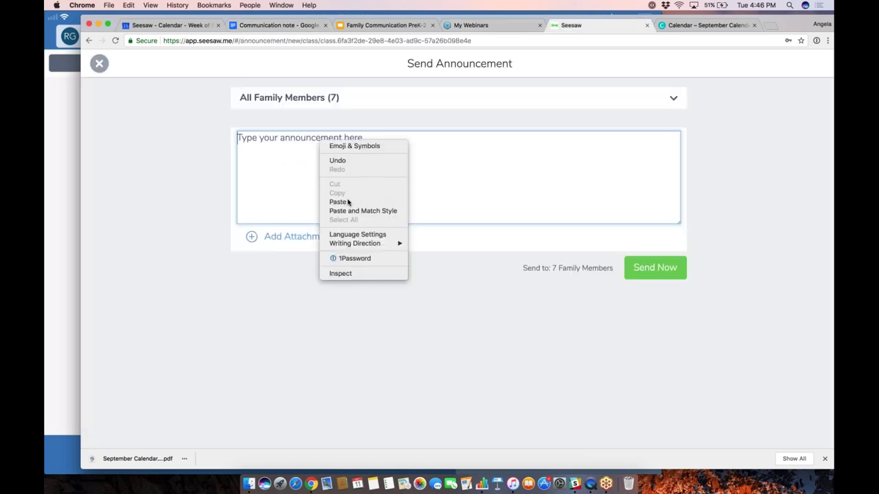
left_click(348, 202)
scroll(341, 186, "up", 2)
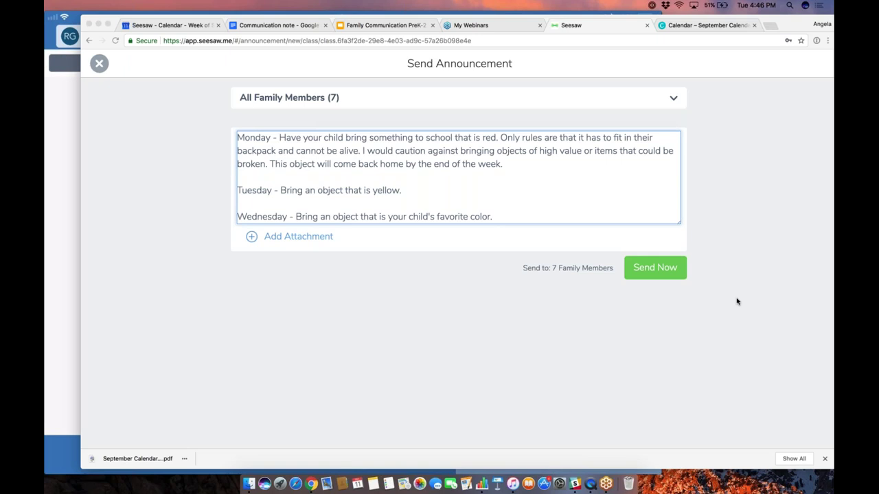
left_click(657, 269)
left_click(657, 270)
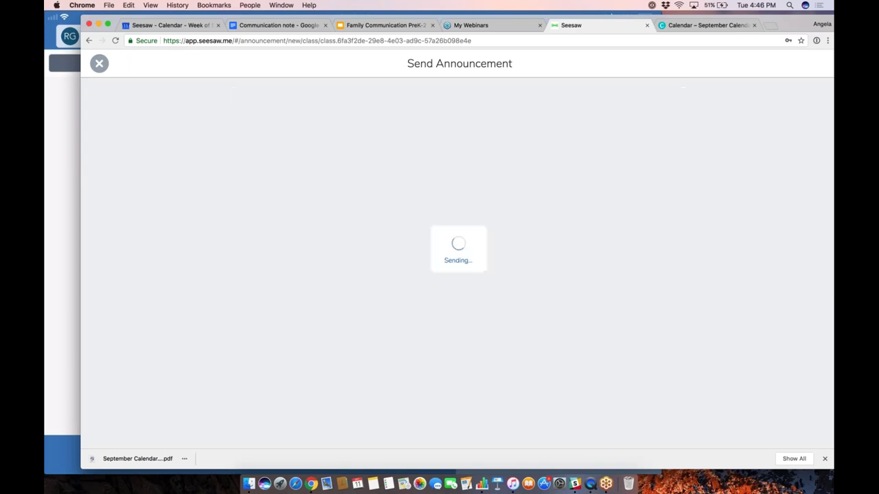
Step: Switch to the mirrored Family app in QuickTime Player, open the teacher's new inbox message, and reply "Thanks! She will not be at school on Tuesday"
left_click(65, 199)
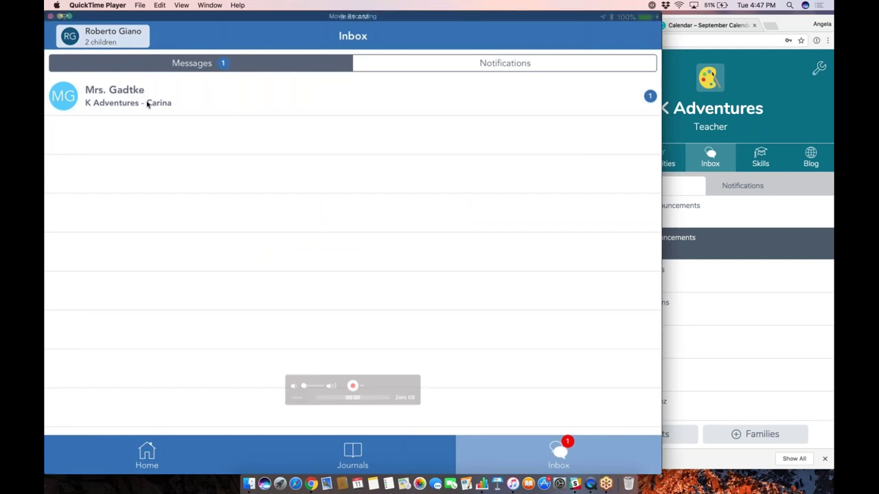
left_click(594, 102)
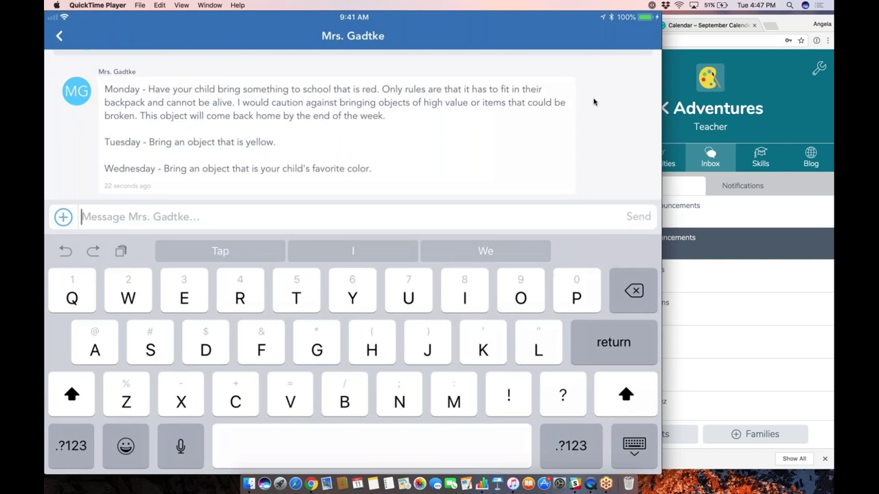
type("Thanks! ")
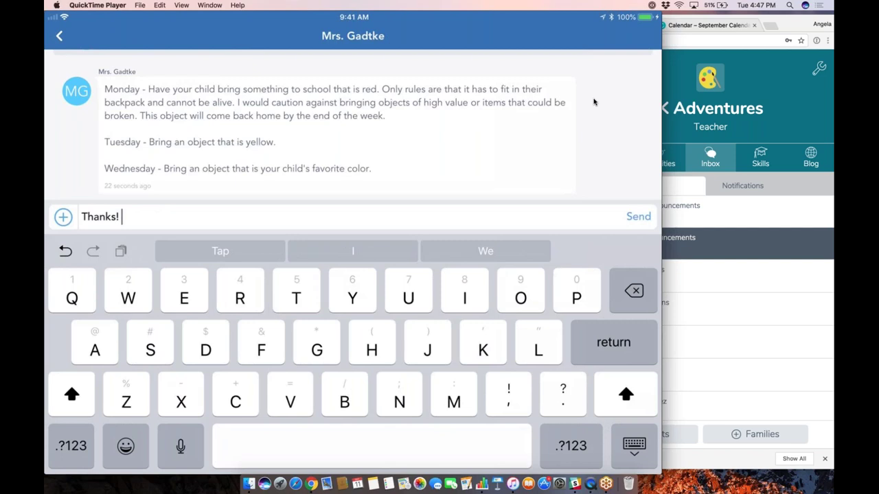
type("She wi")
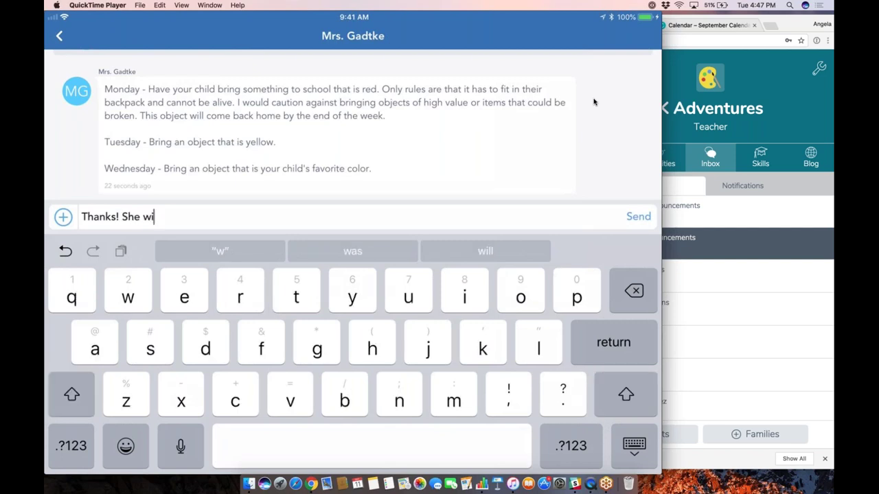
type("ll not be a")
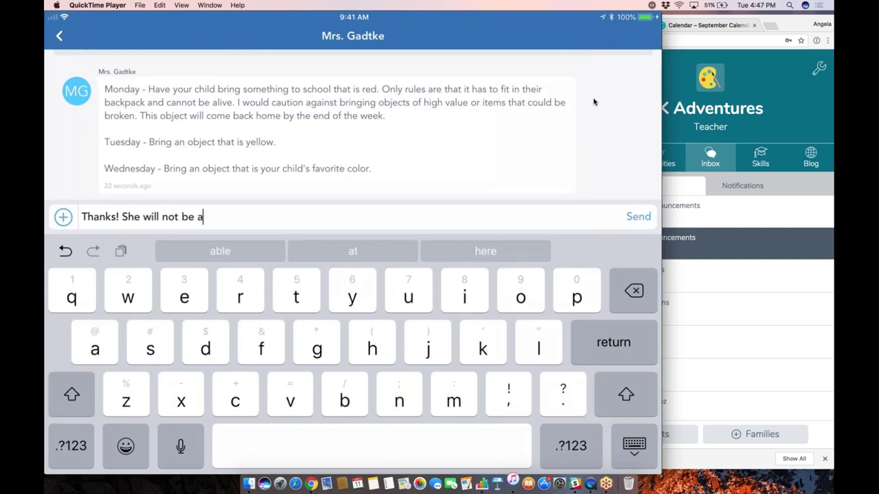
type("t school")
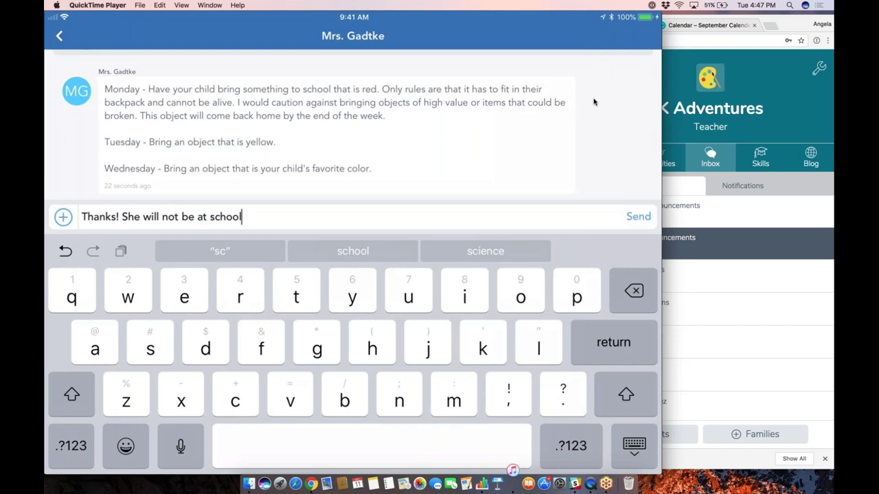
type(" on Tuesday")
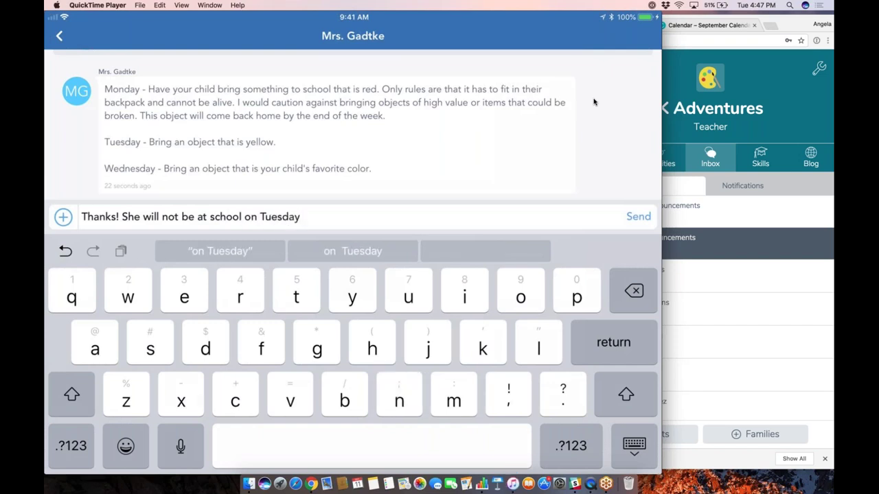
key("Return")
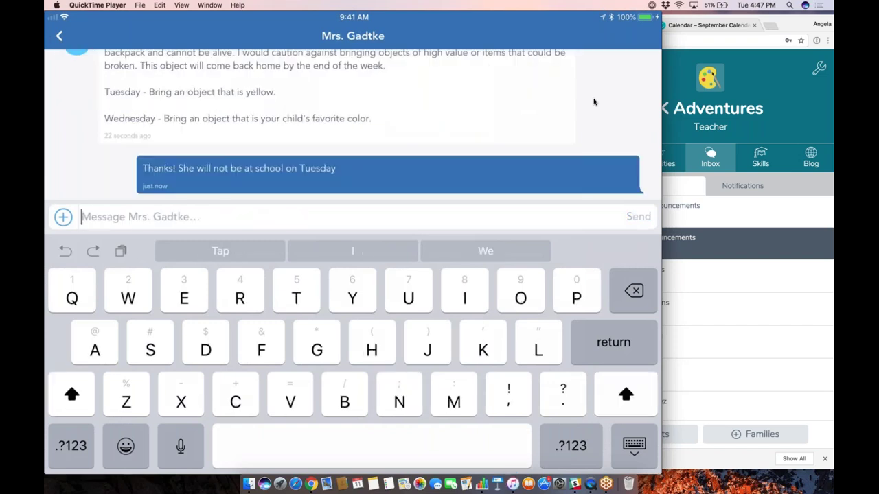
Step: Return to Seesaw in Chrome, reload the K Adventures inbox, and view the family member's reply and the recent notifications
left_click(762, 93)
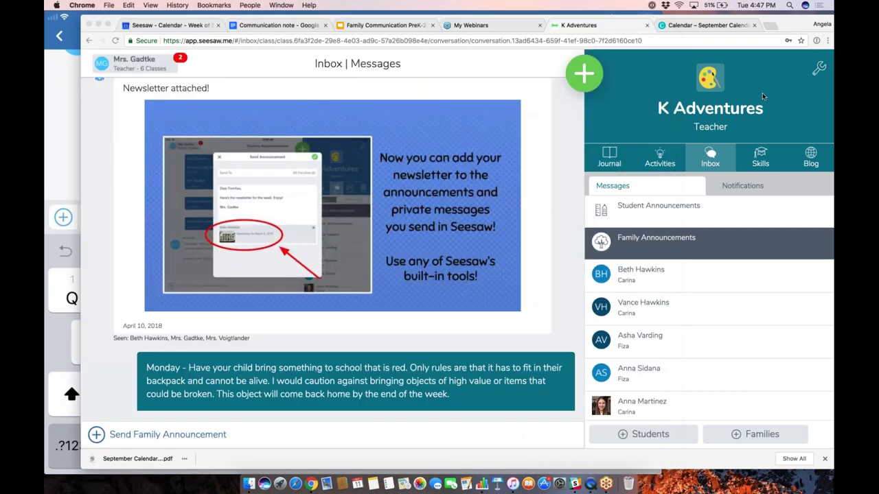
left_click(114, 41)
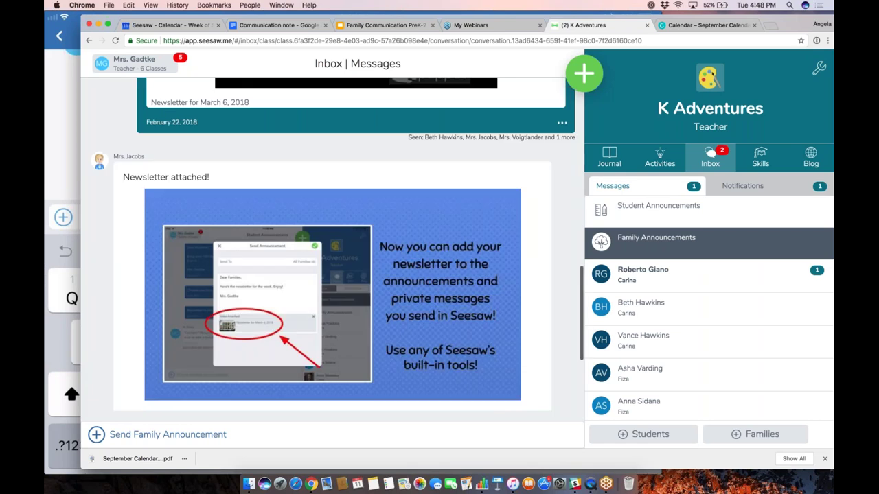
left_click(722, 166)
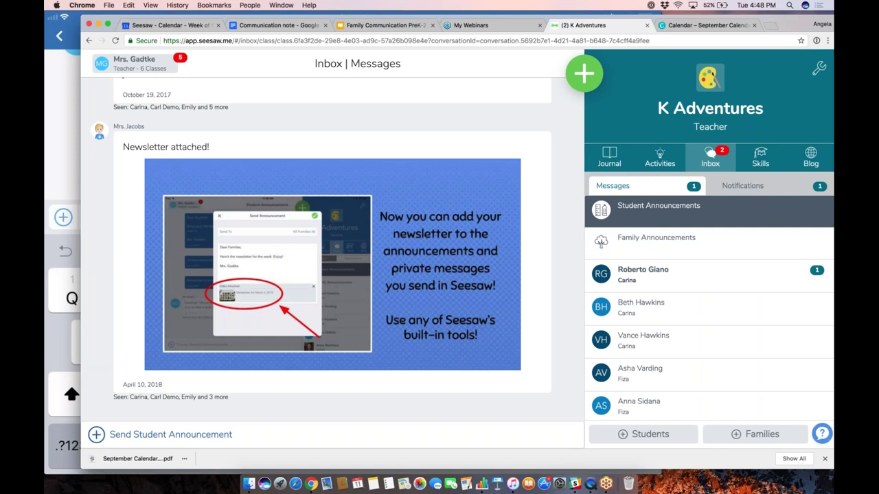
left_click(663, 282)
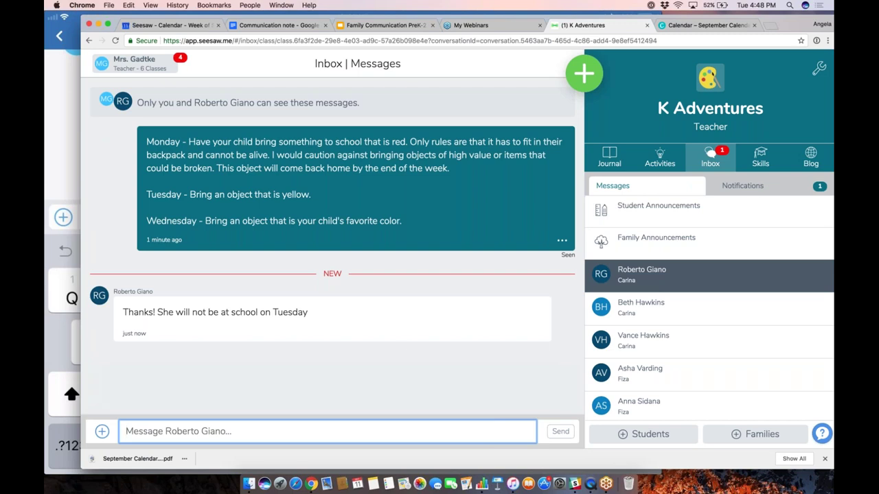
left_click(760, 192)
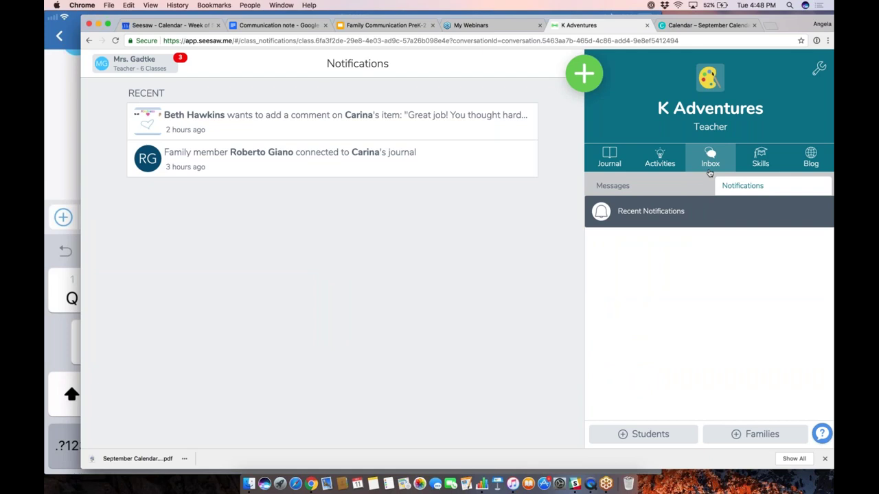
left_click(675, 192)
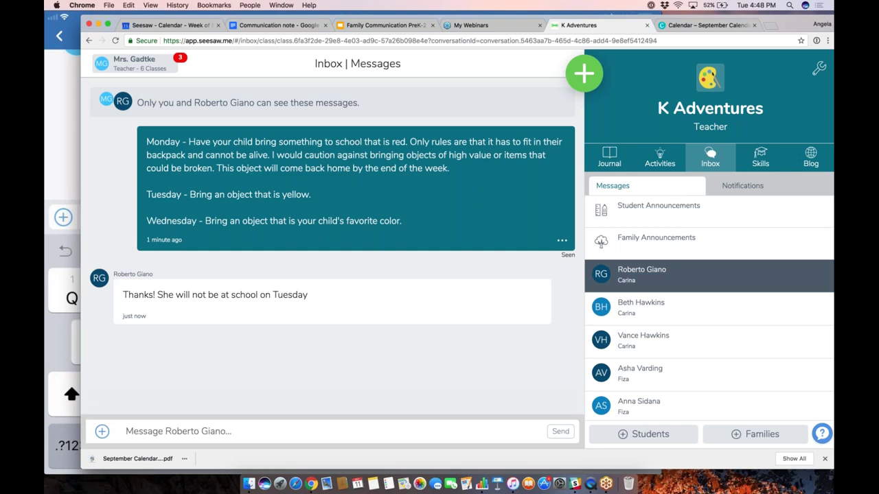
Step: Start a new class announcement addressed to All Family Members
left_click(589, 80)
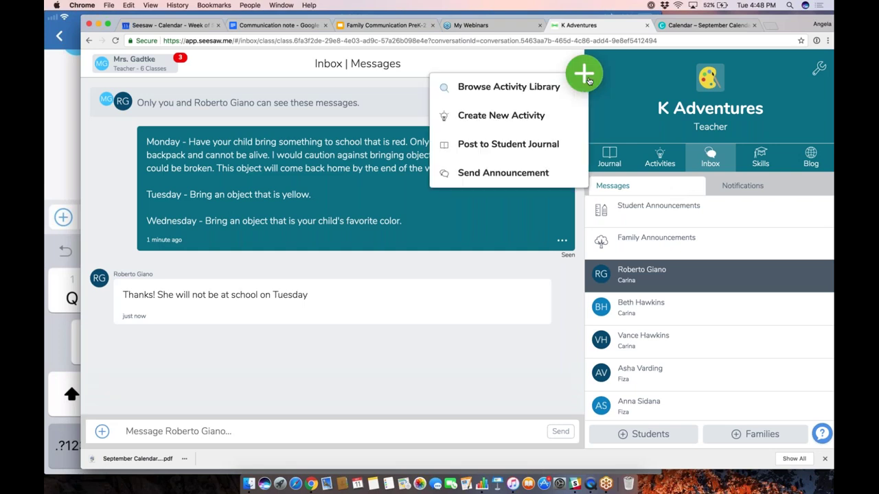
left_click(530, 177)
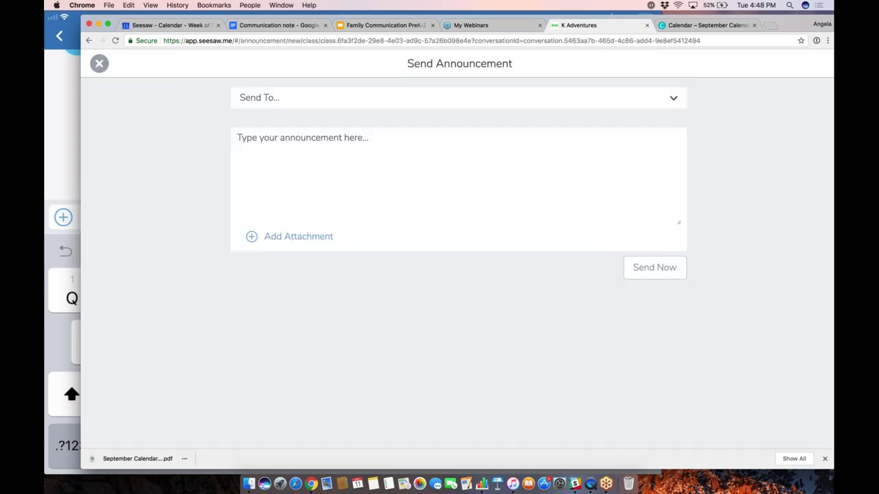
left_click(598, 102)
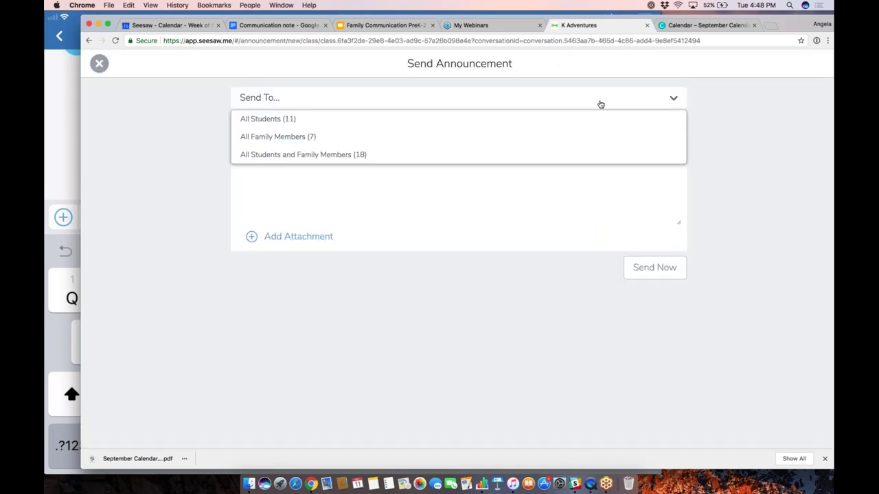
left_click(565, 139)
Step: Write "Newsletter for the week of September 10, 2018" as the announcement text
left_click(379, 144)
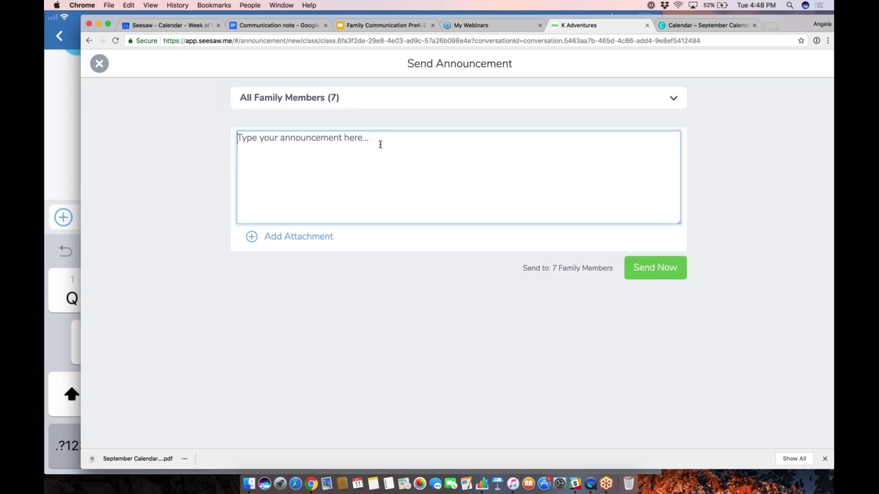
type("ne")
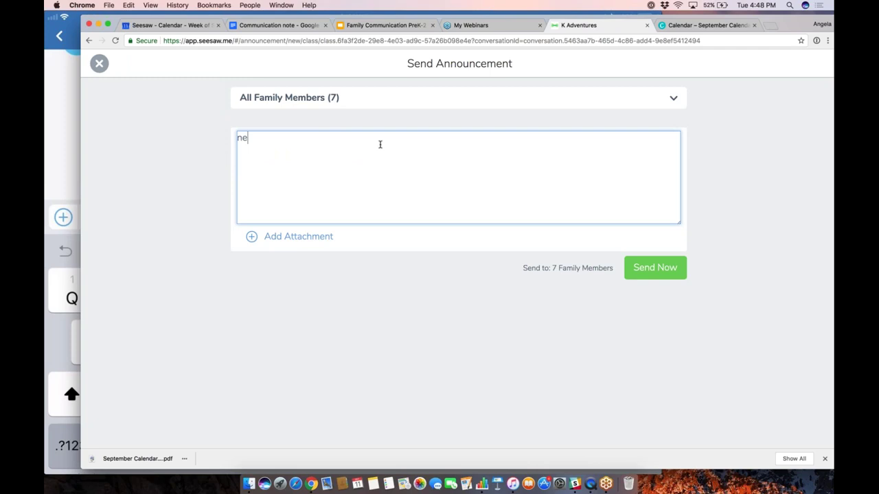
type("ws")
key("BackSpace")
key("BackSpace")
key("BackSpace")
key("BackSpace")
type("Newsletter for the week of September 10, 2018")
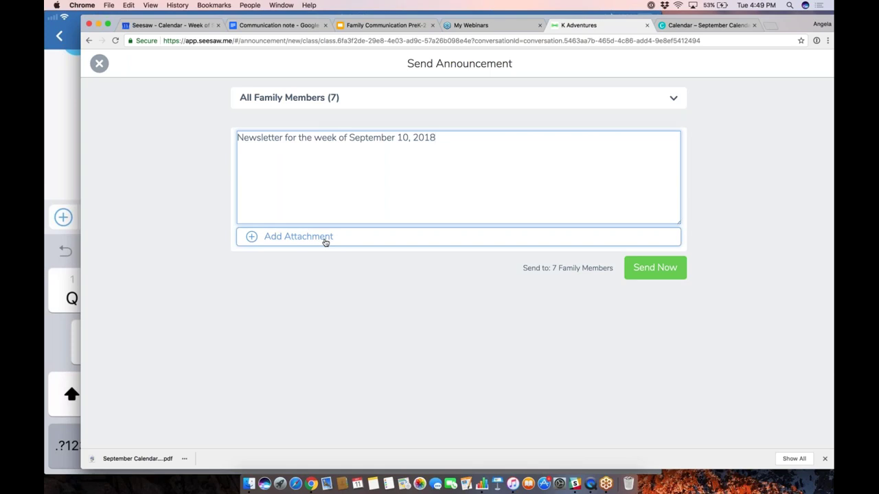
Step: Add the red heart image "Screen Shot 2018-09-11 at 1.27.05 PM" from the computer's Desktop as an attachment to the announcement
left_click(252, 238)
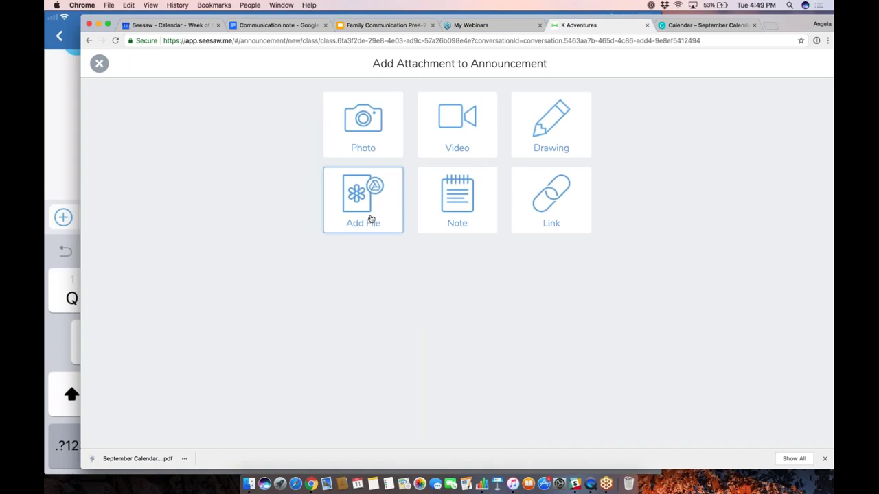
left_click(371, 219)
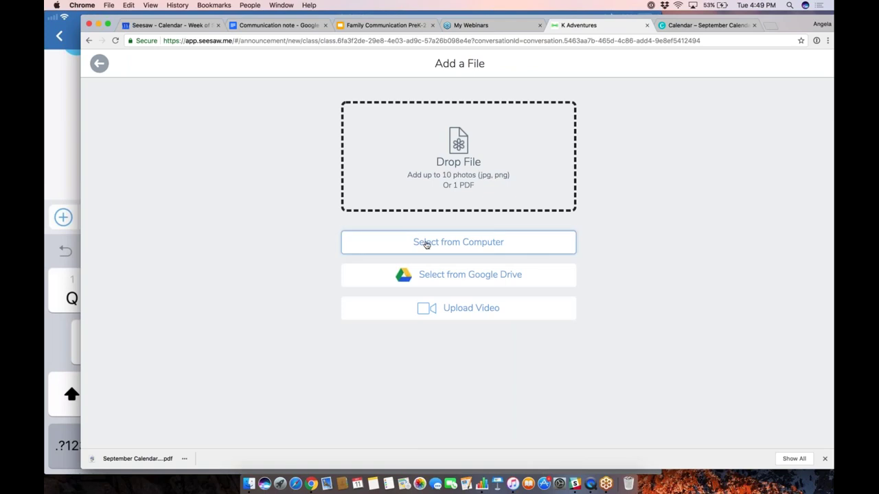
left_click(425, 243)
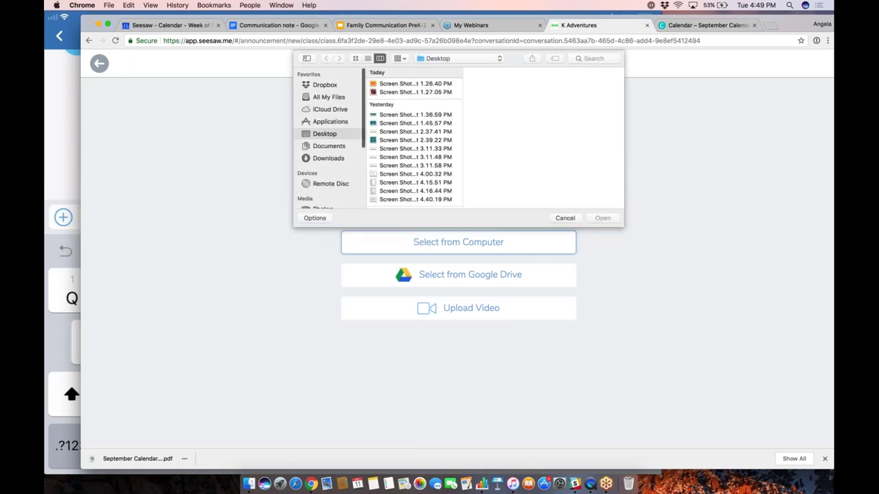
left_click(420, 91)
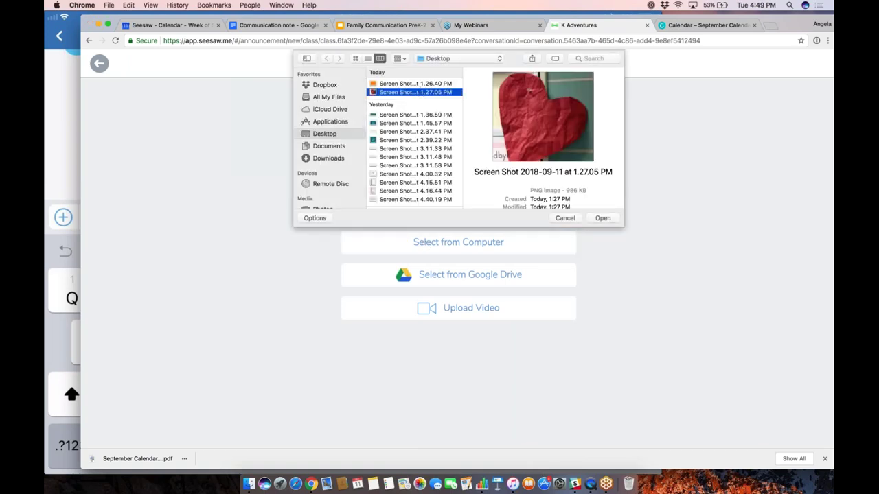
left_click(602, 218)
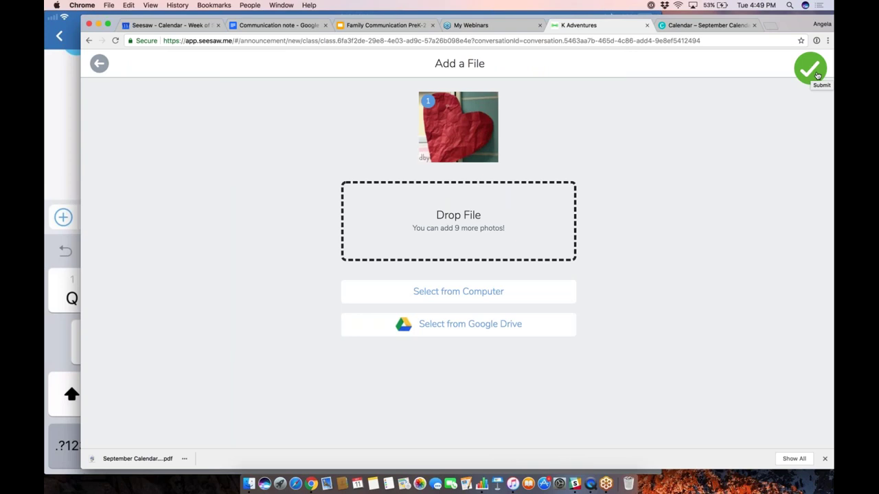
left_click(817, 76)
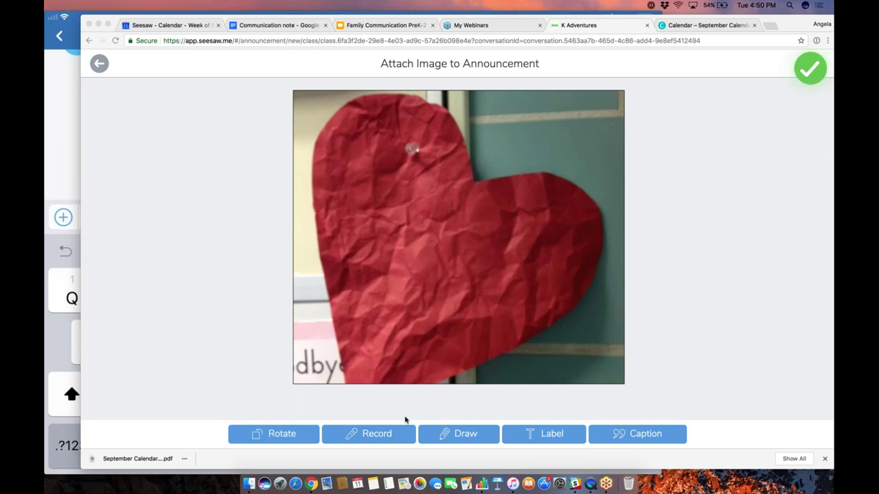
Step: Record a voice message of about 23 seconds on the attached heart image
left_click(368, 435)
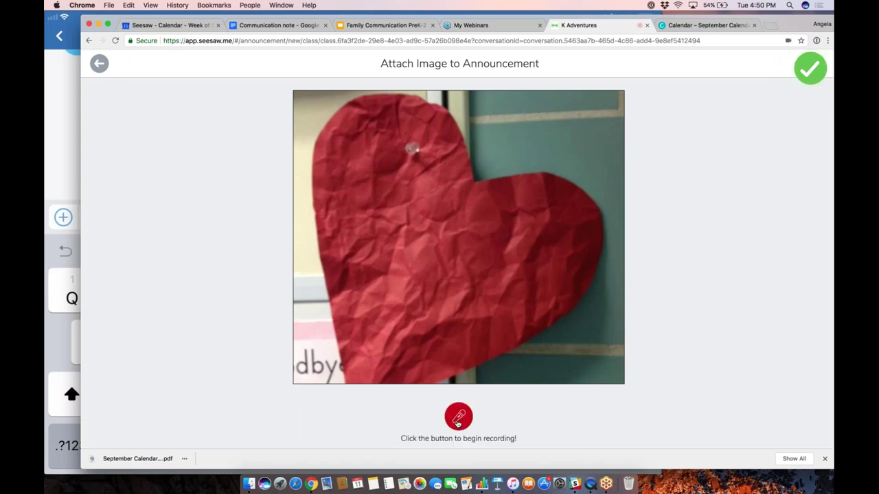
left_click(458, 423)
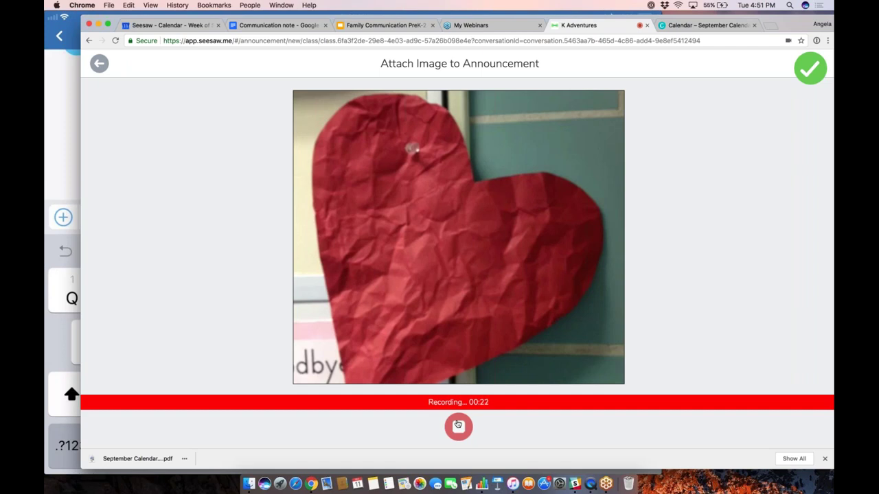
left_click(457, 425)
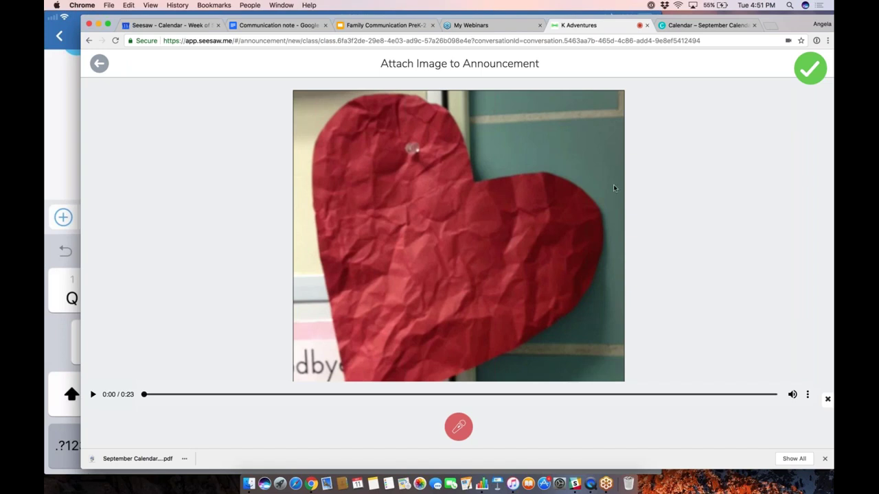
Step: Send the newsletter announcement with its voice-recorded heart image attached and view it in the Family app
left_click(808, 74)
left_click(807, 74)
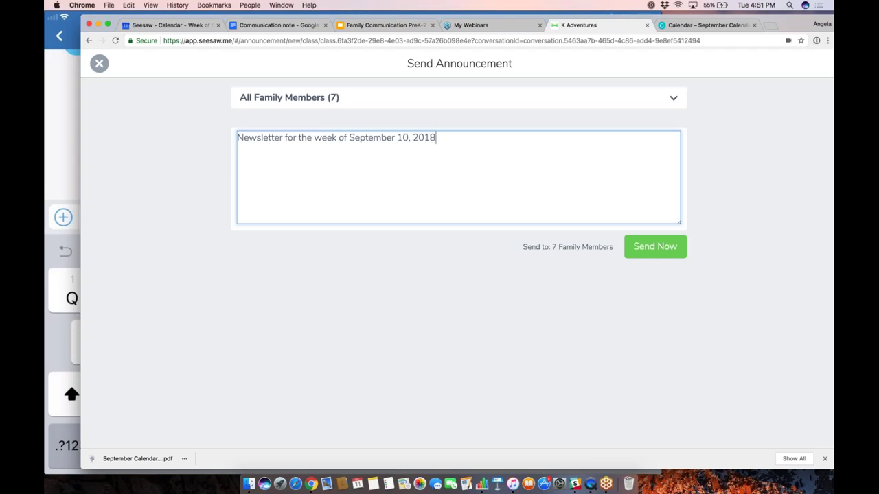
left_click(639, 324)
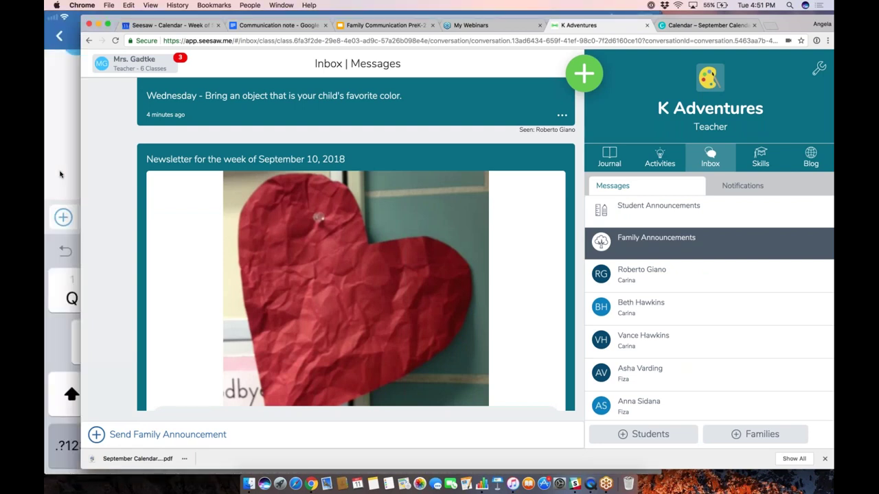
left_click(74, 163)
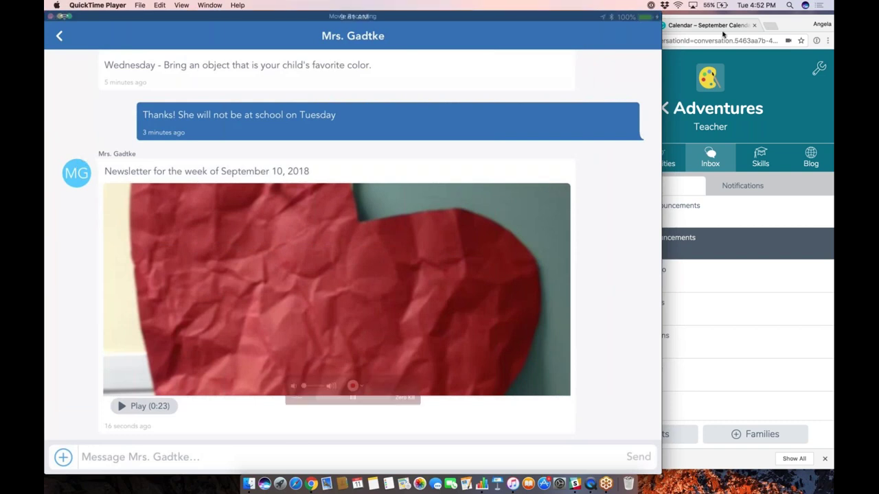
left_click(779, 26)
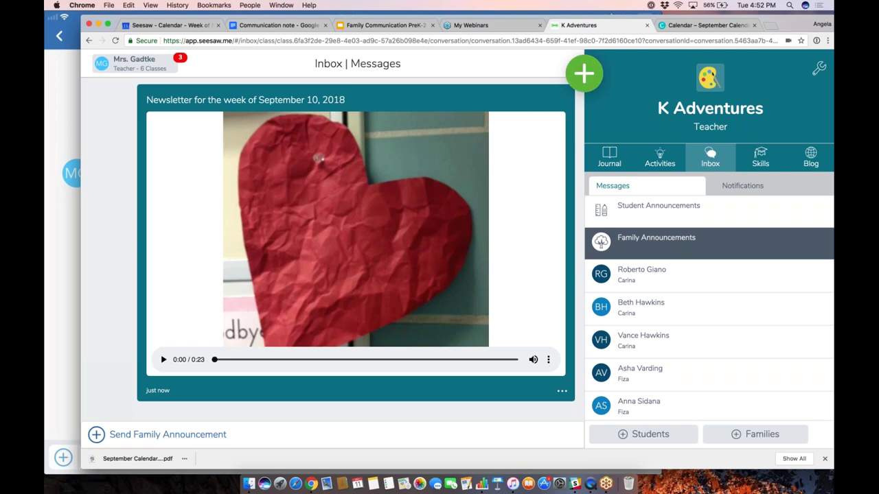
Step: Start a new announcement to All Family Members with the text "See our calendar for the month."
left_click(588, 83)
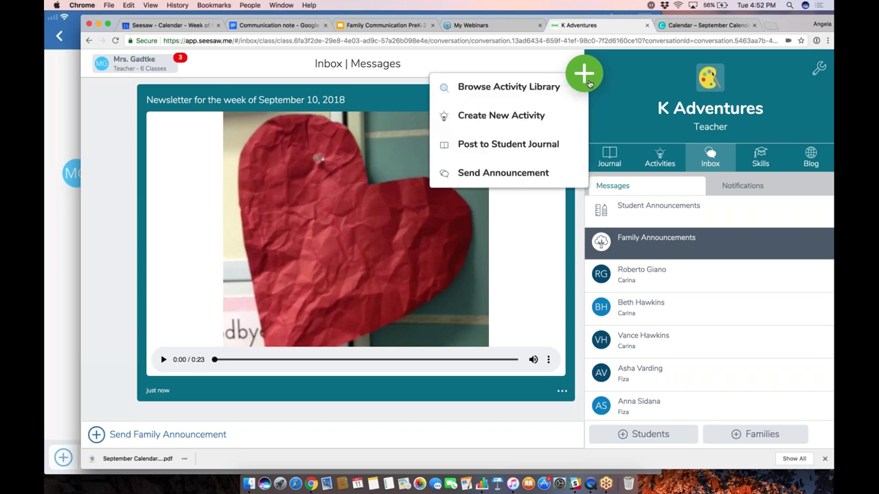
left_click(523, 177)
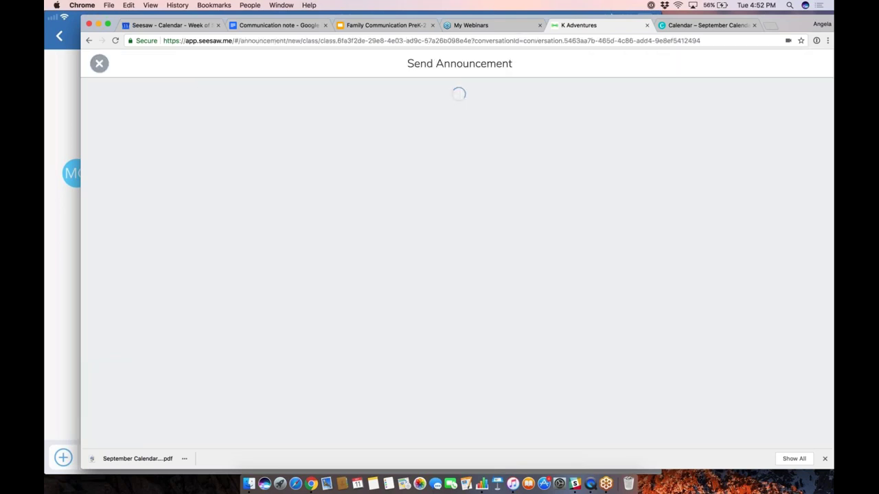
left_click(673, 102)
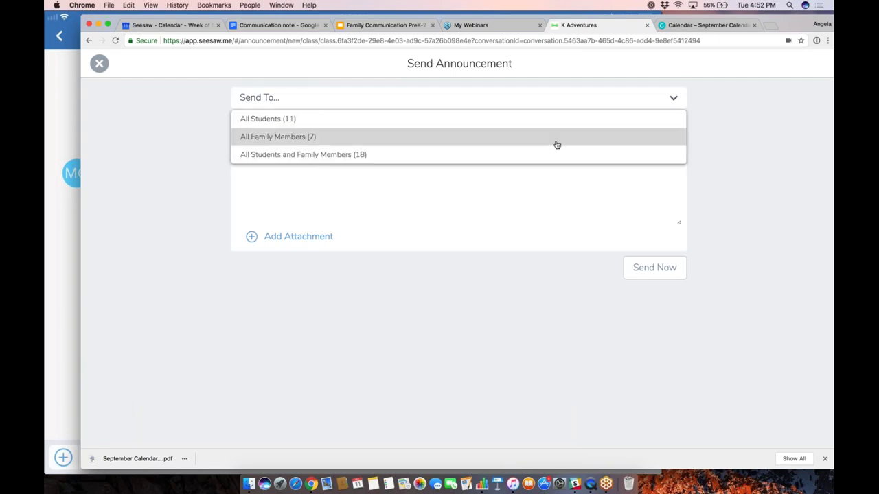
left_click(555, 138)
left_click(443, 140)
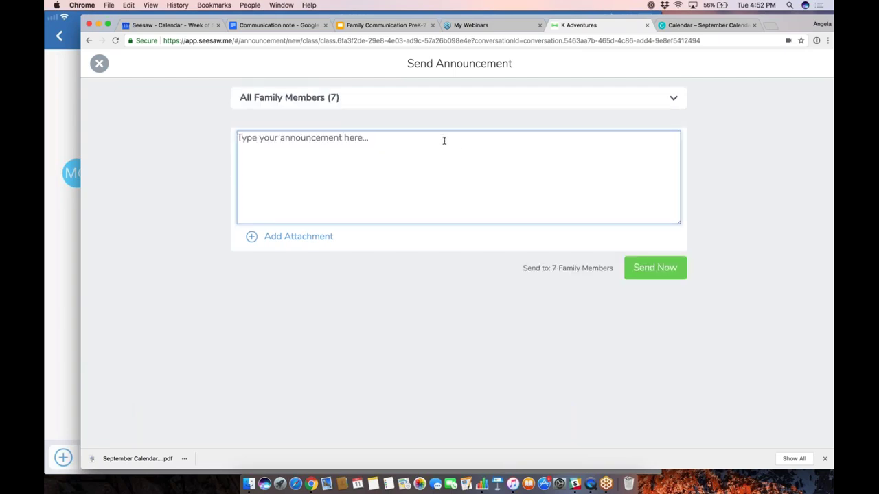
type("See ")
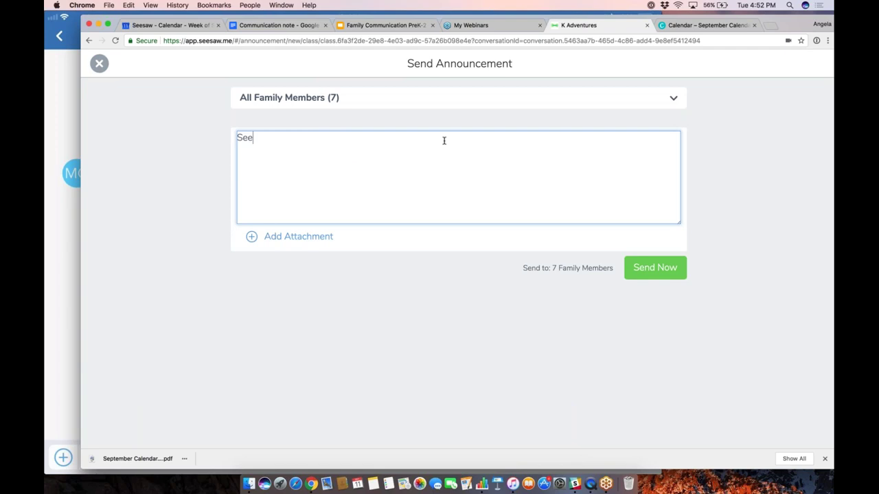
type("our calendar for the month.")
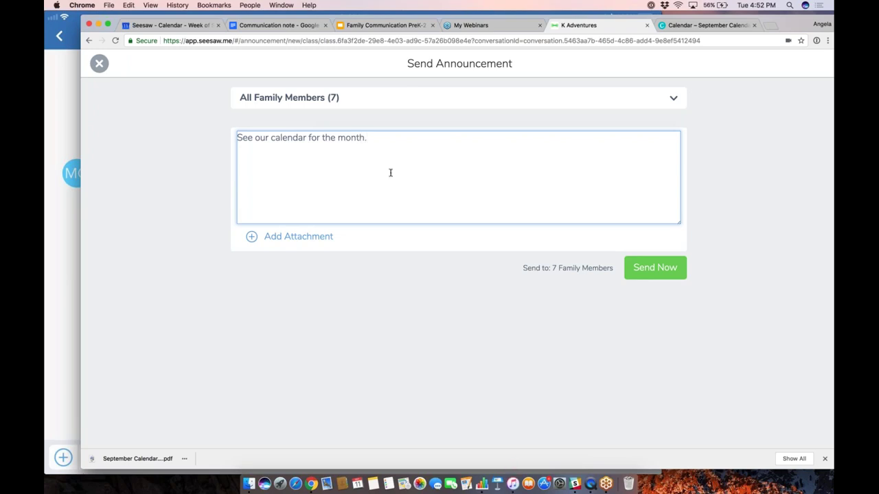
Step: Attach the downloaded "September Calendar Example.pdf" to the calendar announcement and send it to the families
left_click(278, 237)
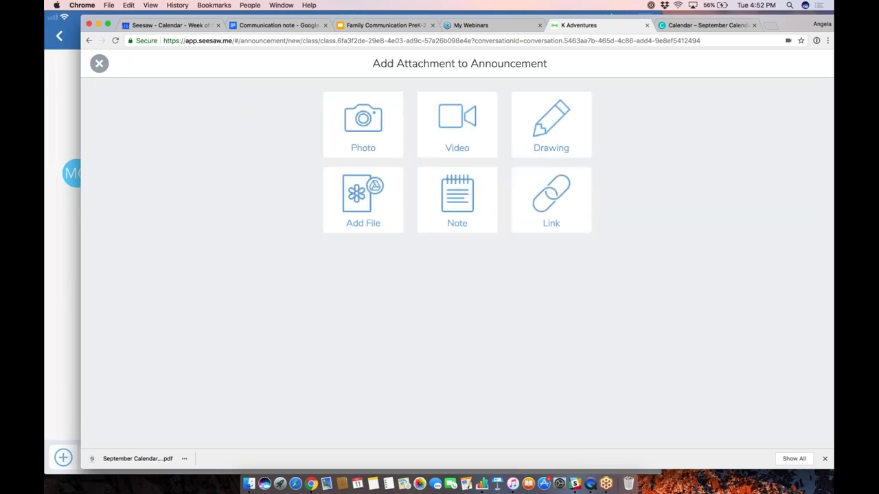
left_click(366, 226)
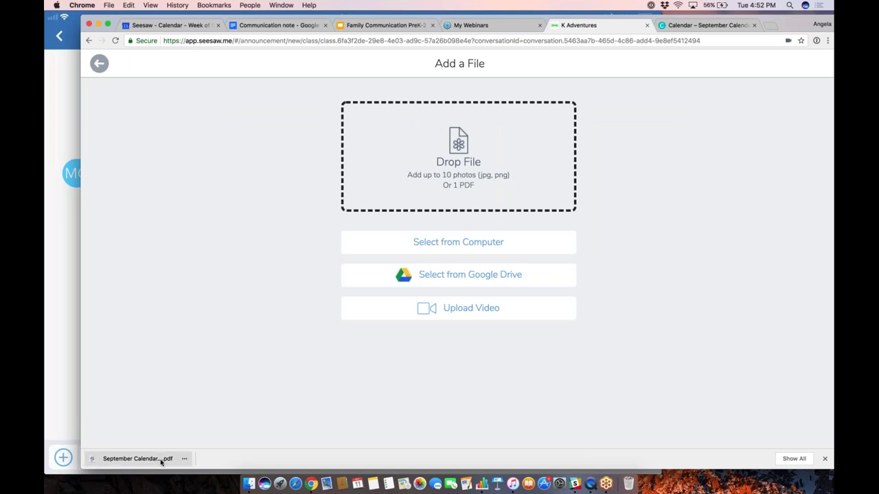
left_click_drag(480, 173, 480, 173)
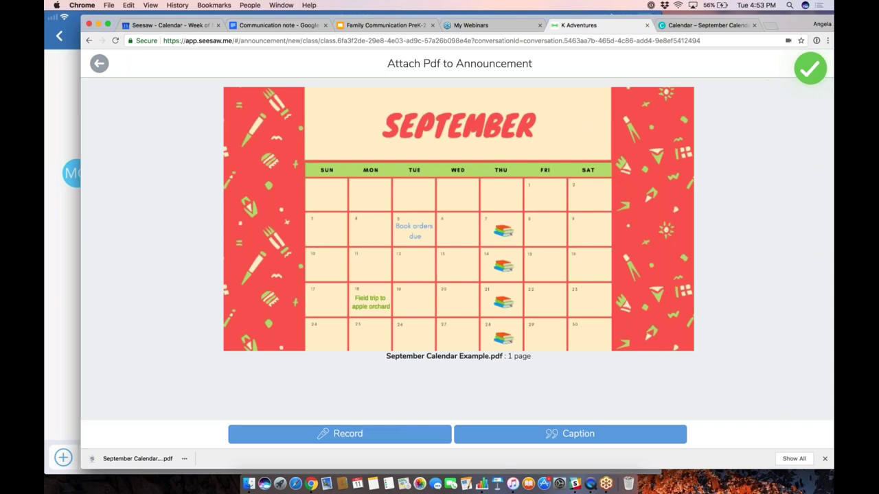
left_click(810, 68)
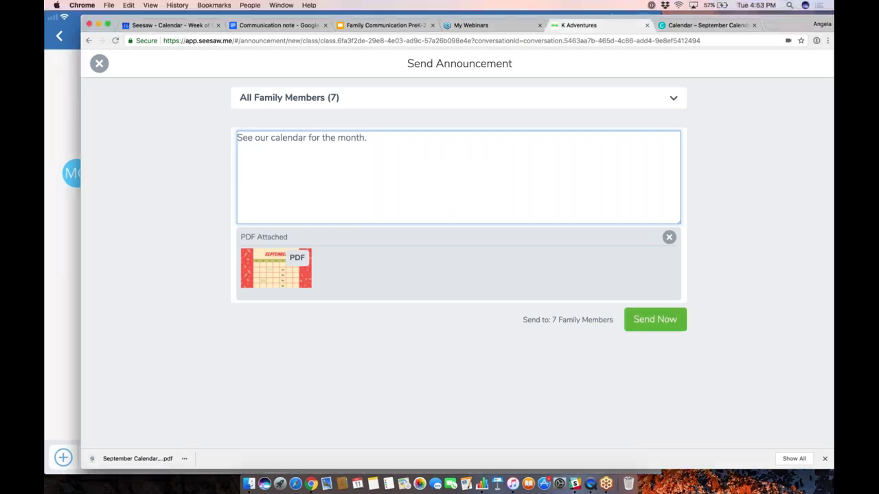
left_click(652, 320)
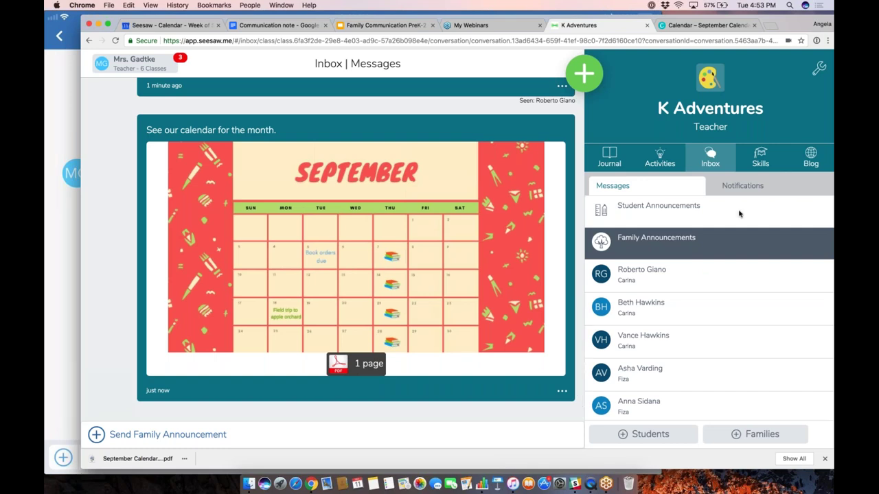
left_click(741, 108)
Step: View the attachment types available for a new announcement to All Family Members and discard that announcement
left_click(583, 76)
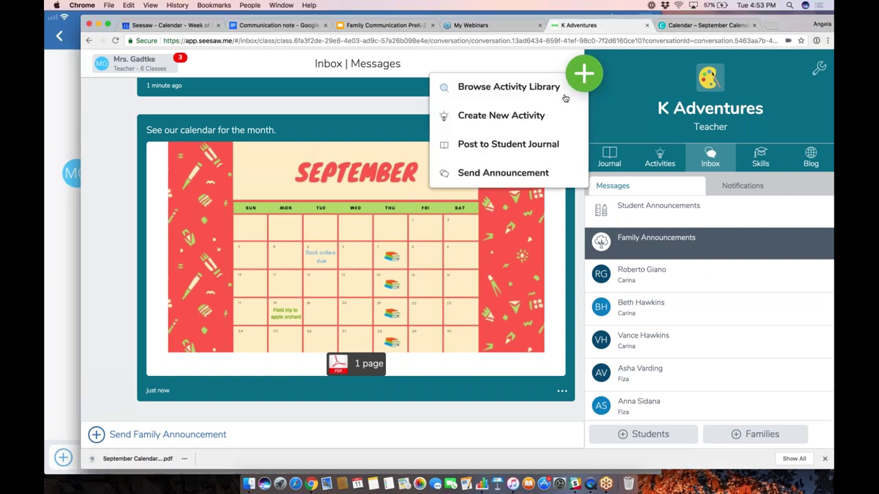
left_click(505, 173)
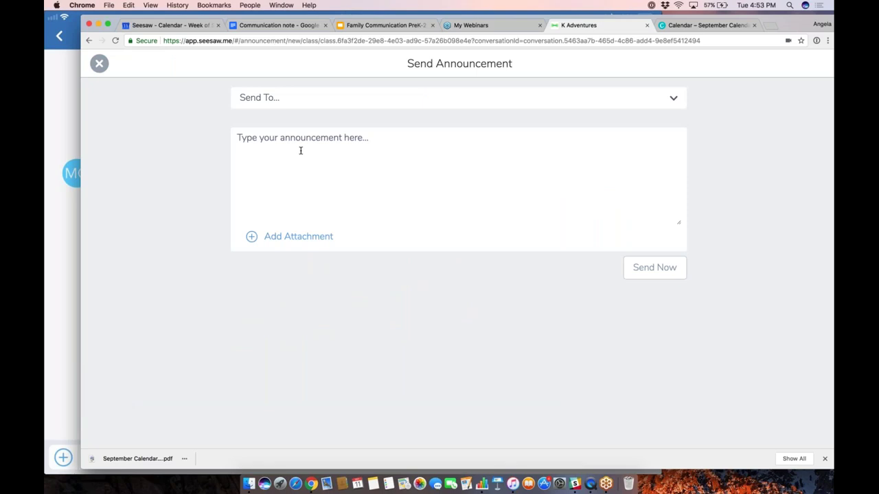
left_click(559, 96)
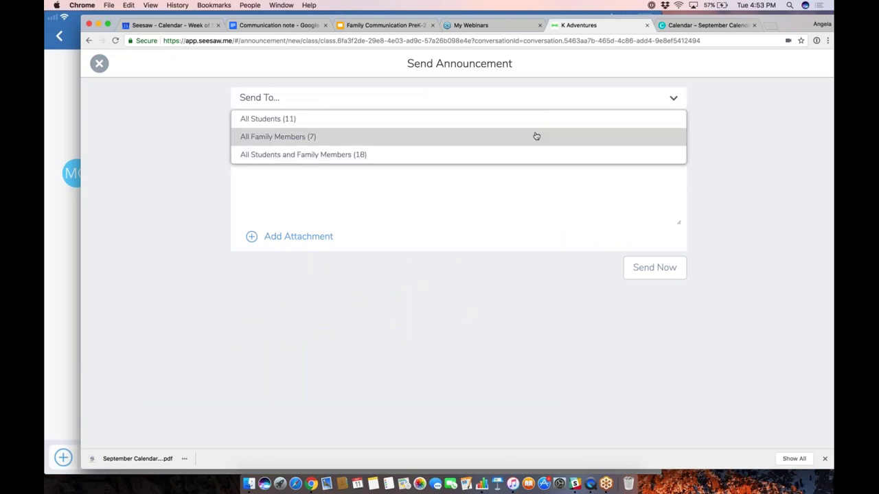
left_click(535, 135)
left_click(292, 237)
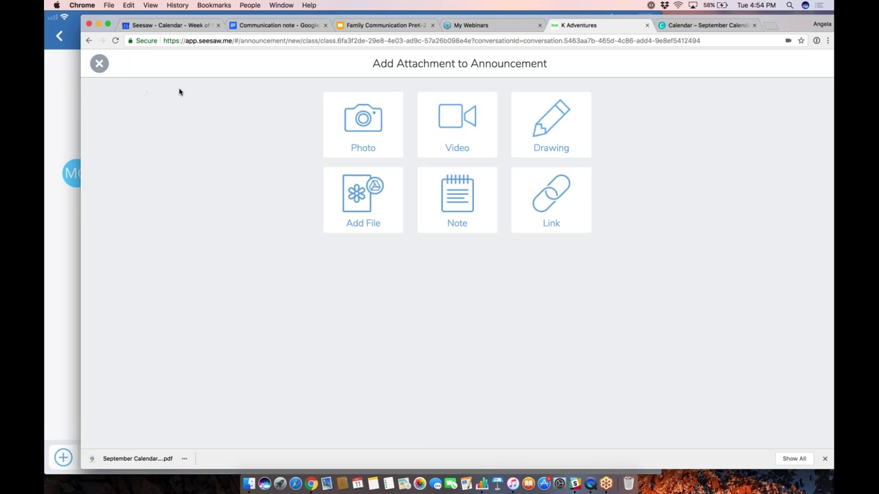
right_click(100, 65)
key("Escape")
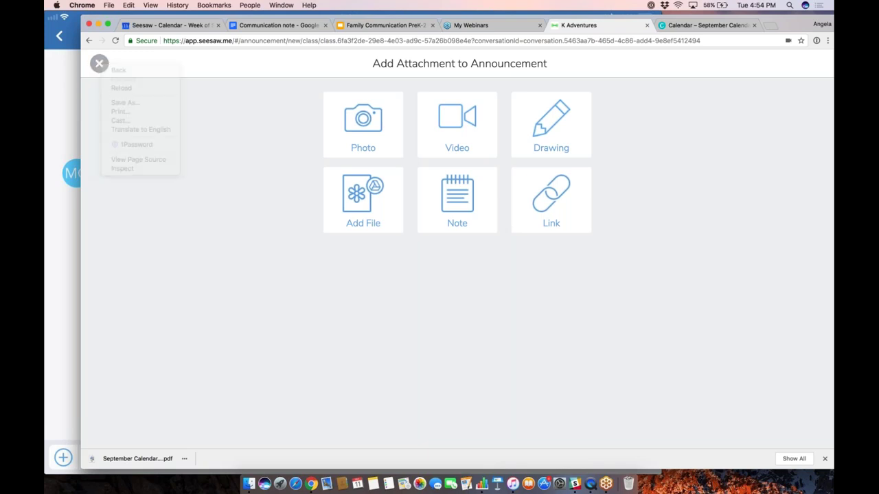
left_click(100, 63)
left_click(98, 62)
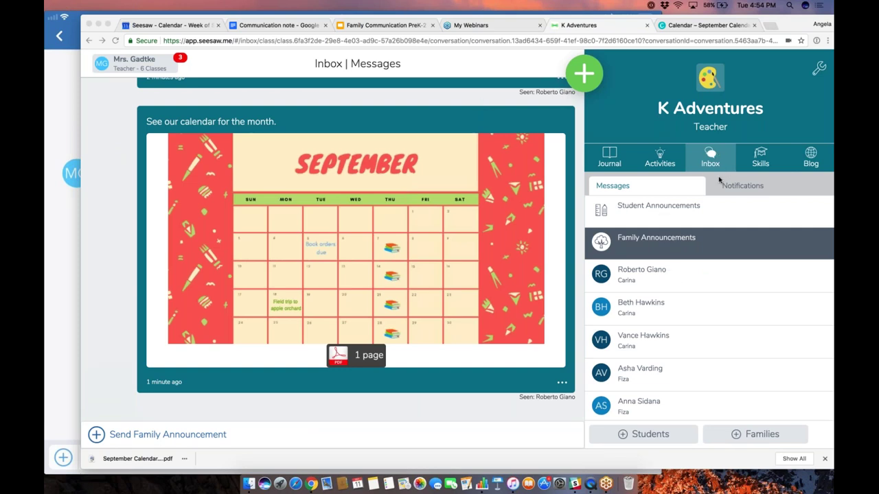
Step: Open the conversation with the first listed family member and view the attachment types available for an individual message
left_click(659, 284)
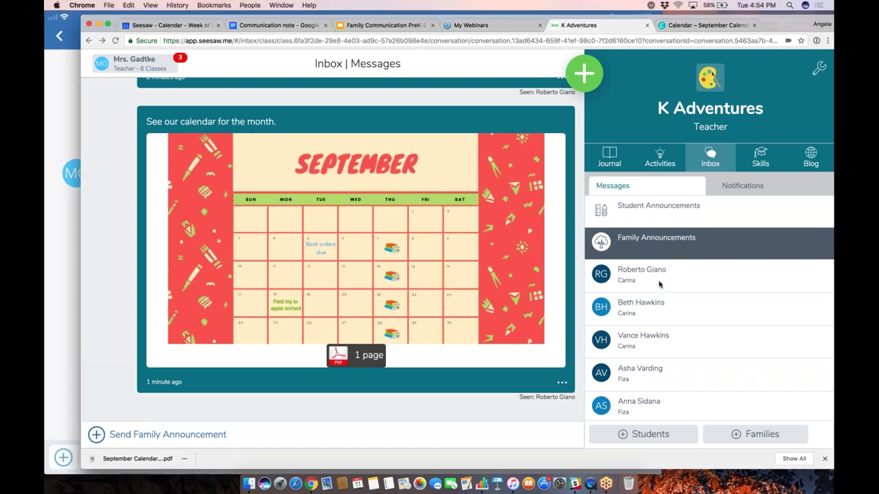
left_click(659, 284)
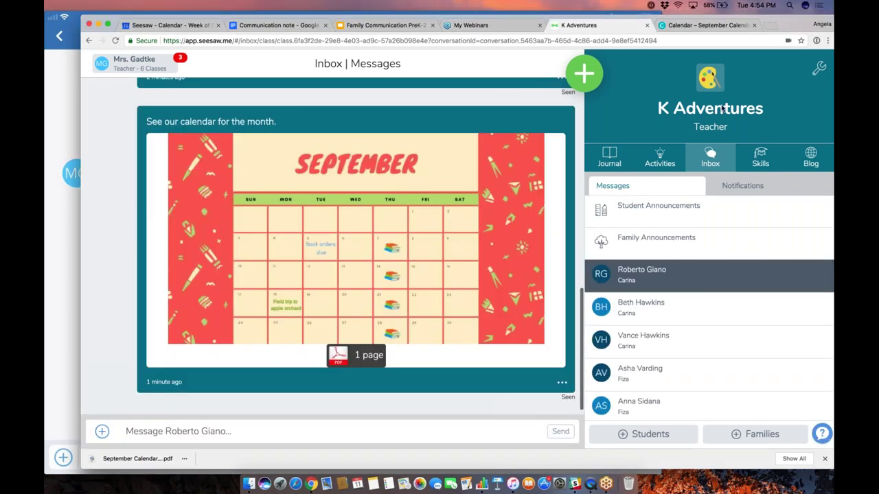
left_click(395, 382)
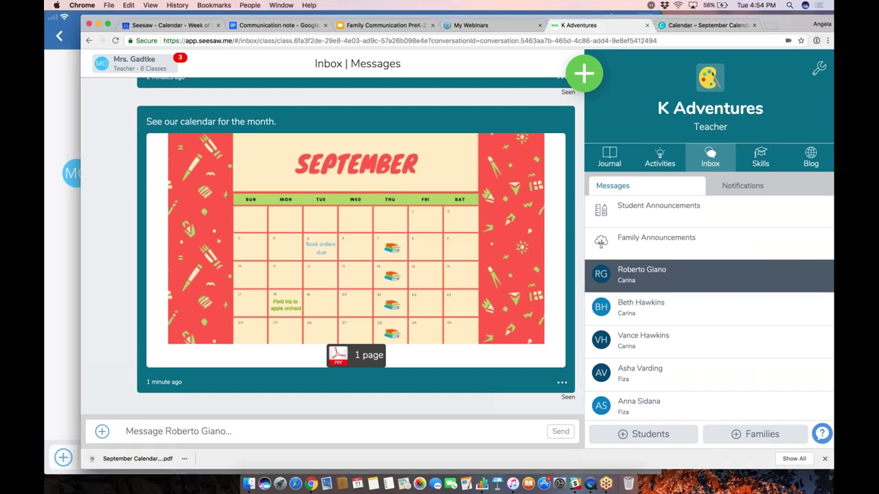
left_click(102, 431)
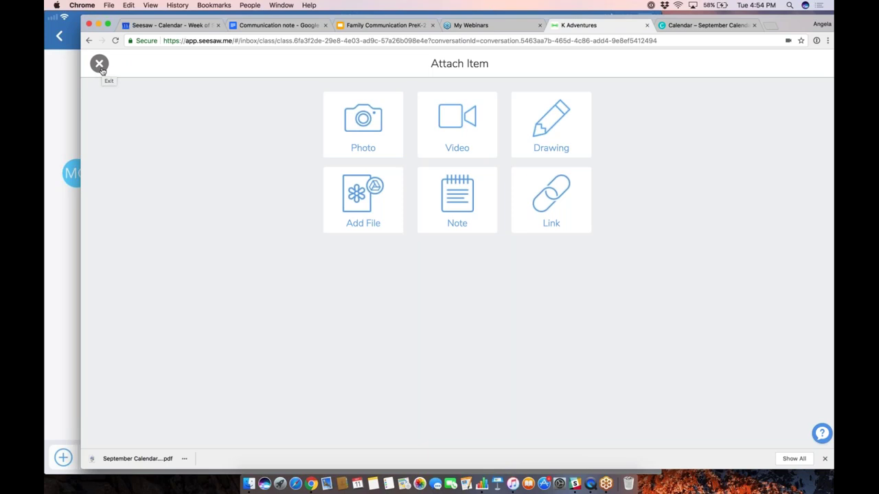
left_click(99, 65)
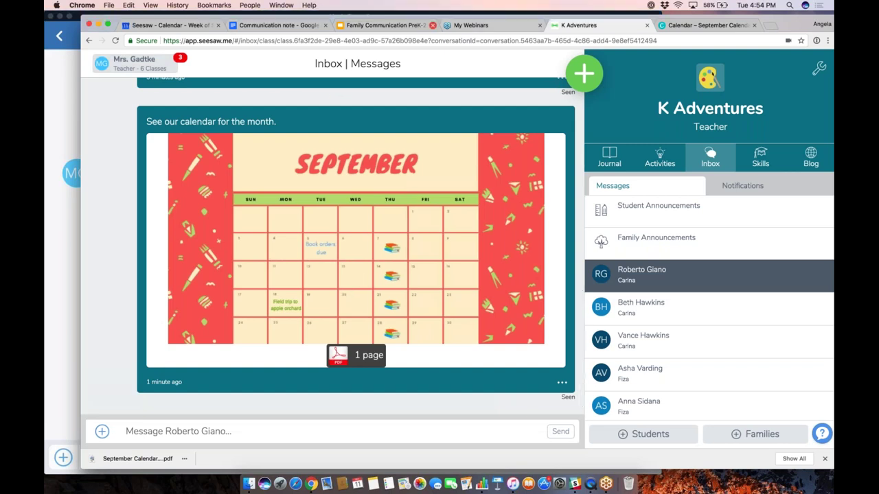
Step: Switch to the Family Communication presentation and advance past the translation slide to "Should this be in the student's portfolio?"
left_click(385, 25)
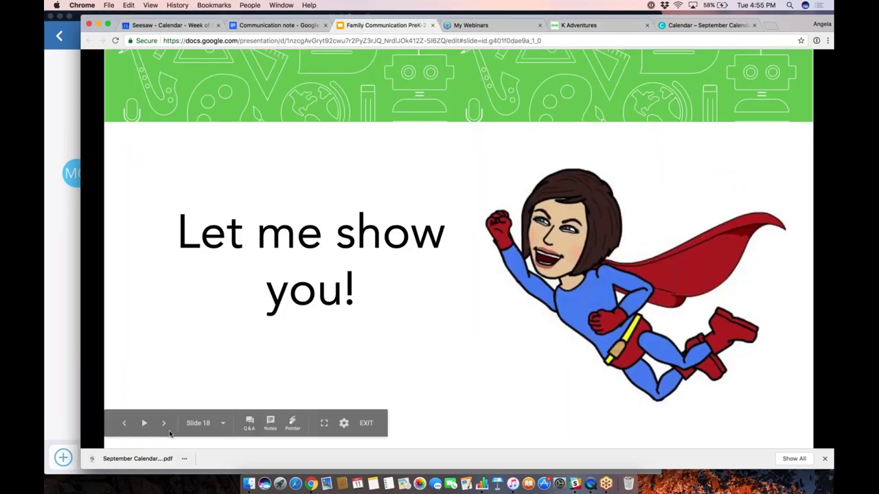
left_click(164, 424)
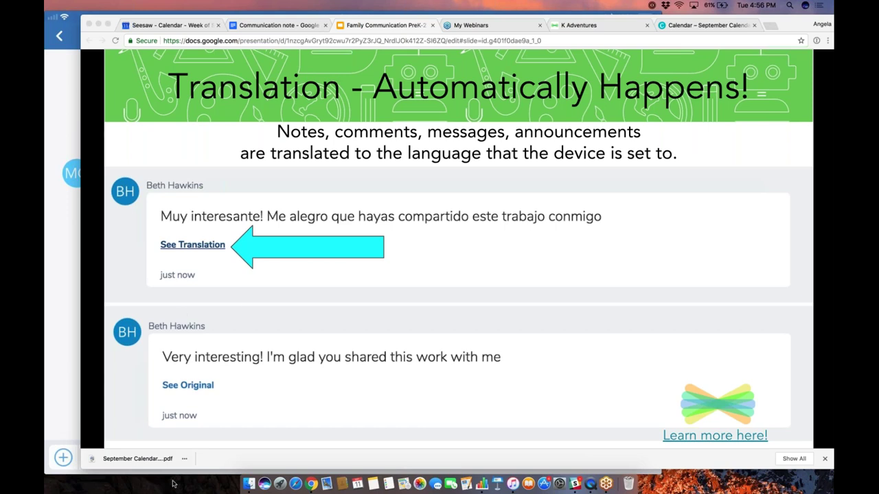
mouse_move(158, 429)
left_click(166, 431)
left_click(164, 424)
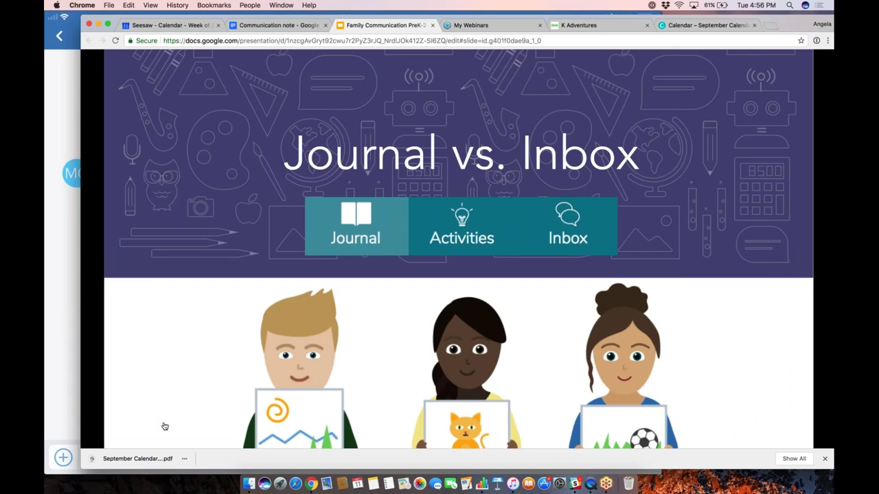
mouse_move(165, 412)
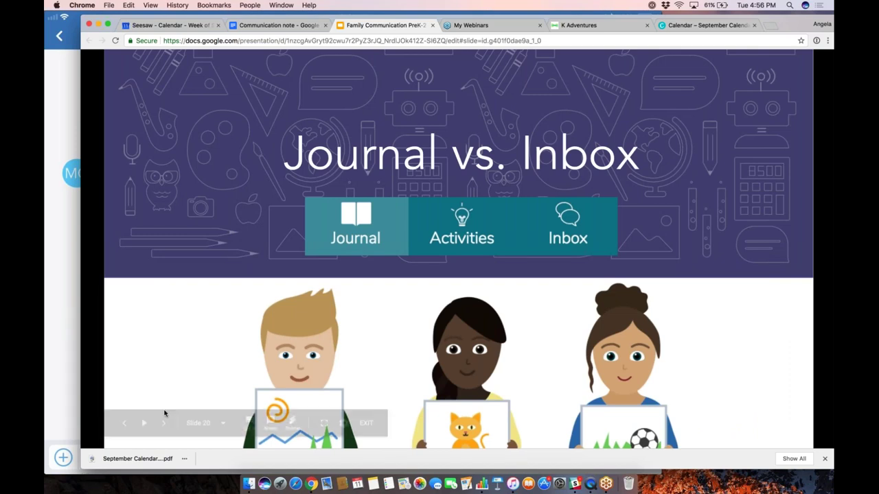
left_click(163, 424)
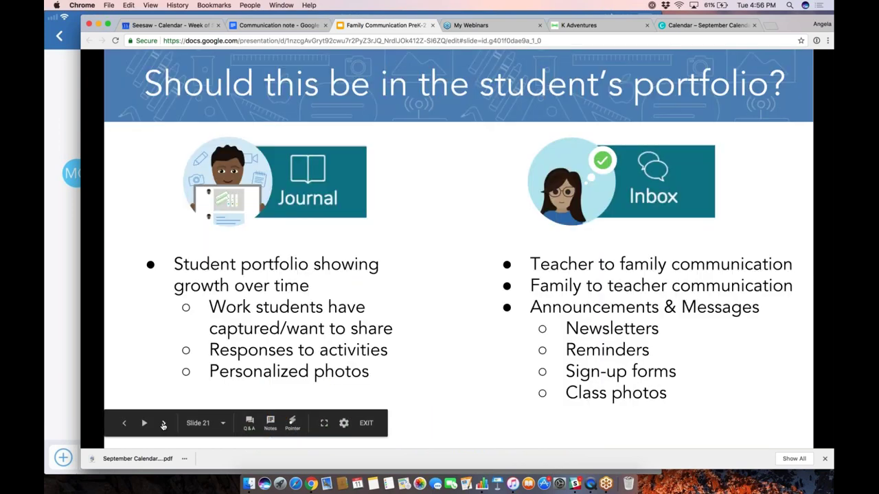